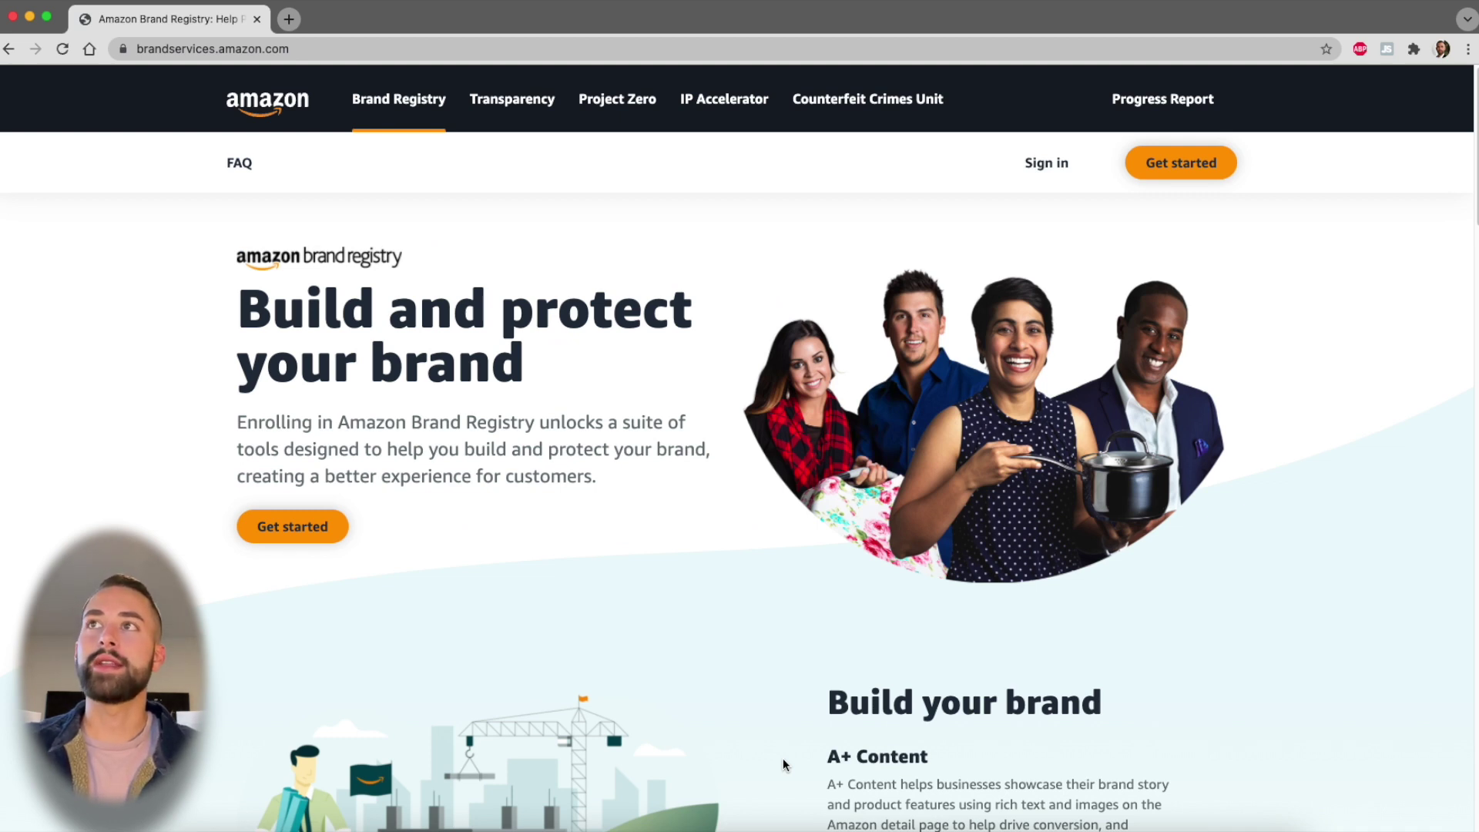
Browse the product feature slides: Multiple-device Pairing, Carry case with cable, and Connect with App
{"action": "scroll", "coordinate": [783, 757], "scroll_direction": "down", "scroll_amount": 5}
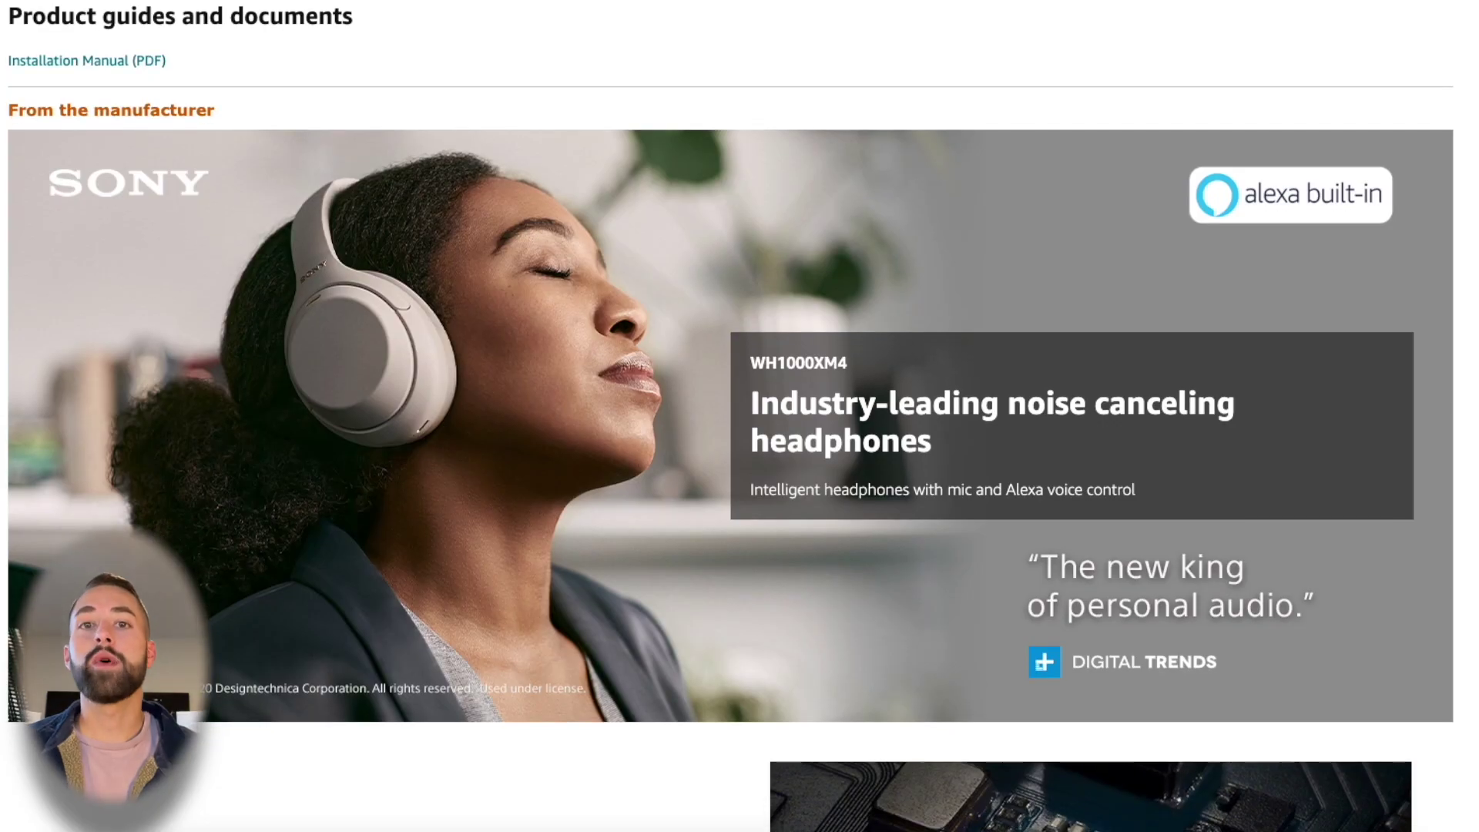
{"action": "scroll", "coordinate": [730, 416], "scroll_direction": "down", "scroll_amount": 8}
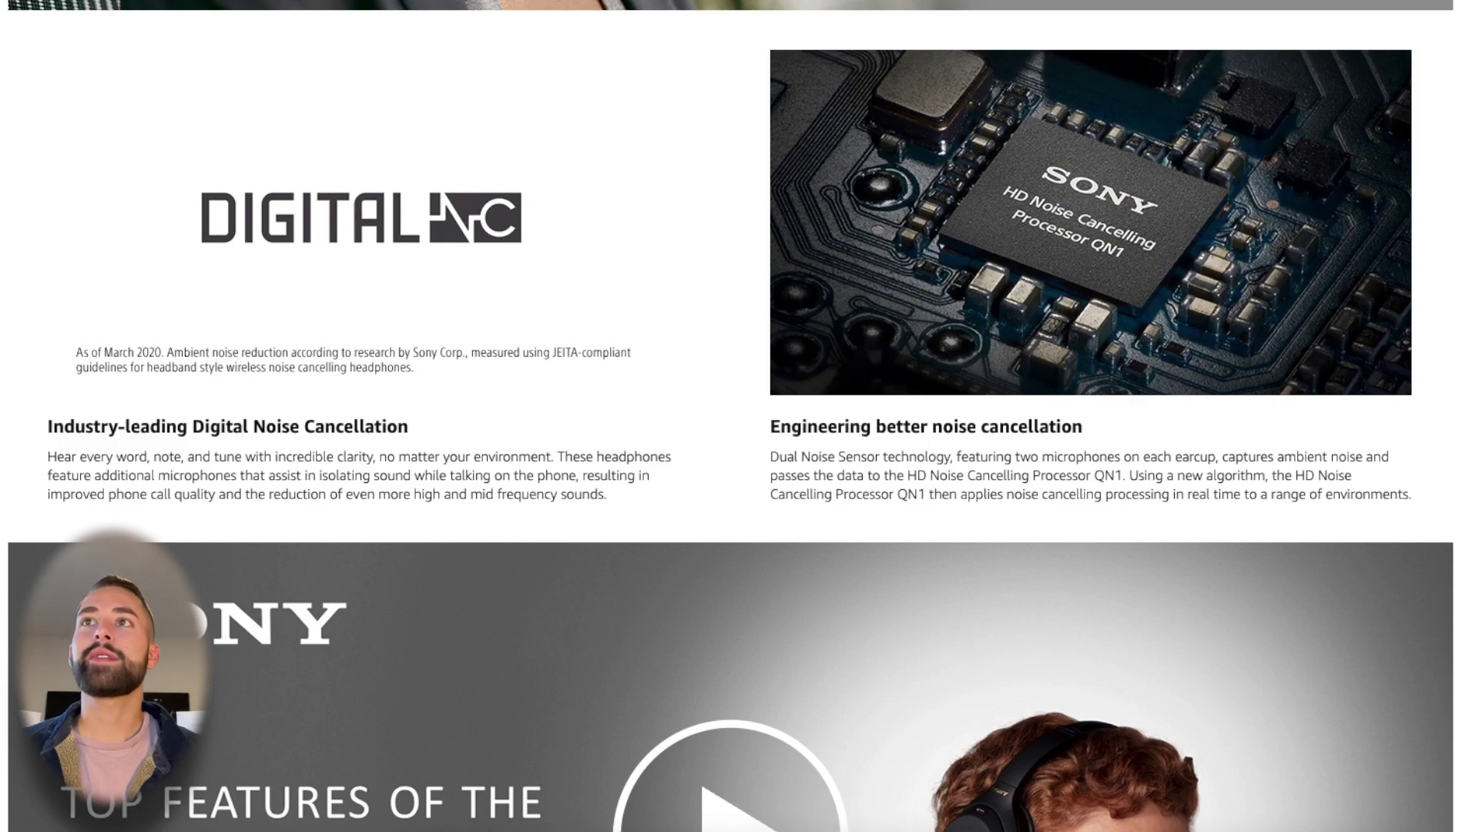
{"action": "scroll", "coordinate": [730, 416], "scroll_direction": "down", "scroll_amount": 8}
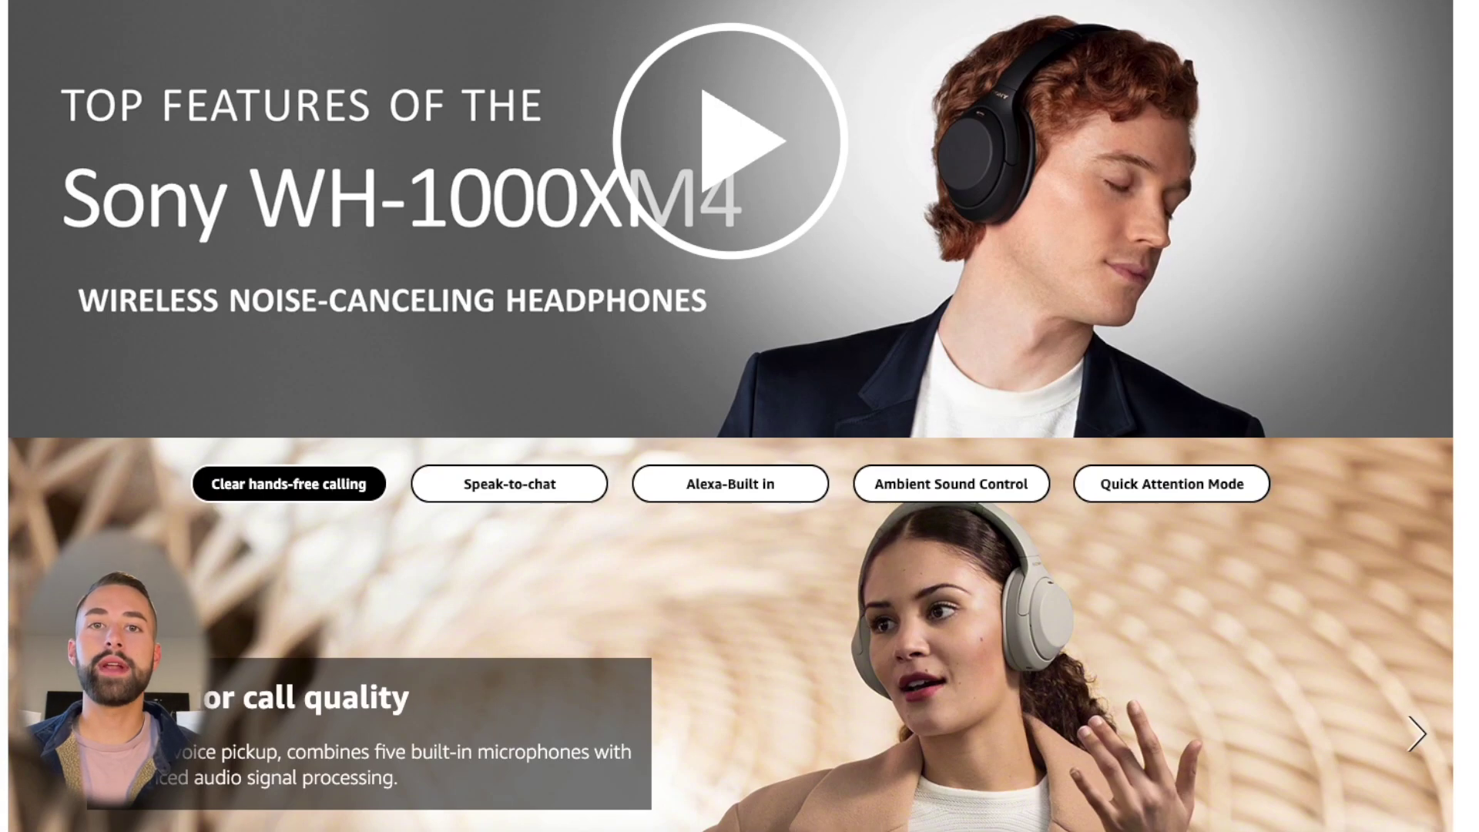
{"action": "scroll", "coordinate": [730, 416], "scroll_direction": "down", "scroll_amount": 15}
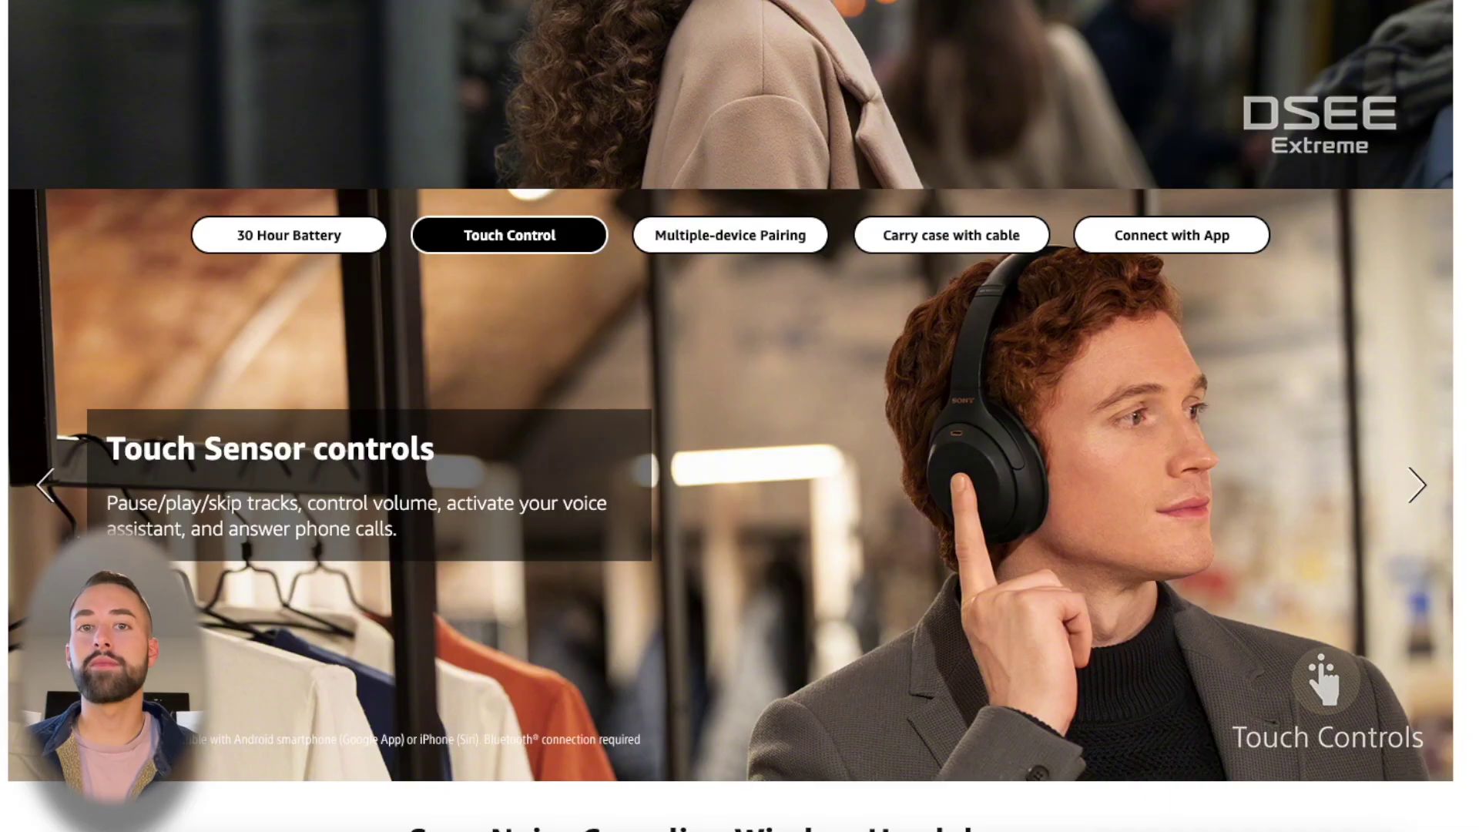
{"action": "left_click", "coordinate": [740, 245]}
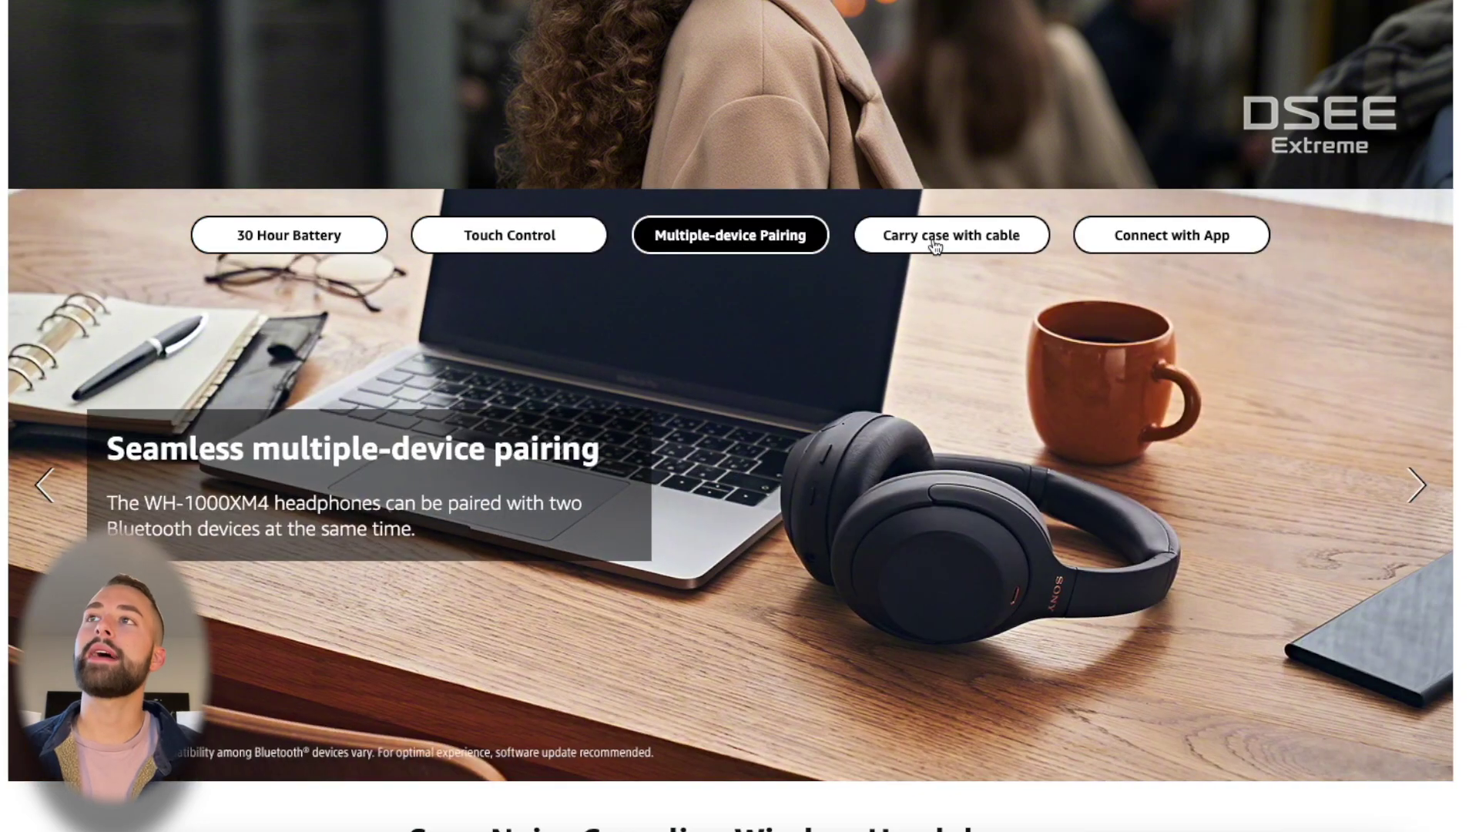
{"action": "left_click", "coordinate": [932, 245]}
{"action": "left_click", "coordinate": [1159, 239]}
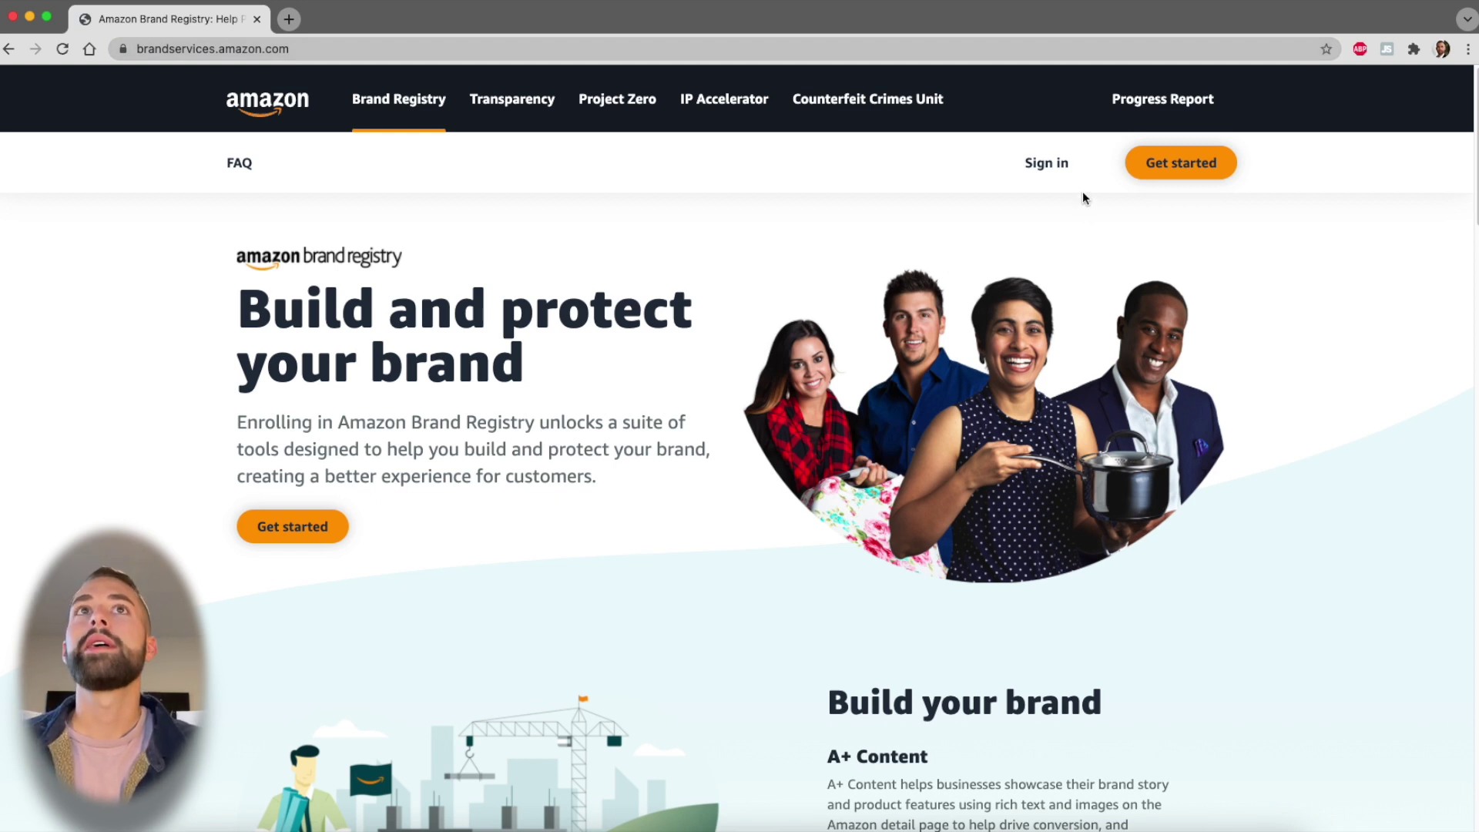
Review the three-step enrollment eligibility page and start enrolling the brand
{"action": "left_click", "coordinate": [1176, 172]}
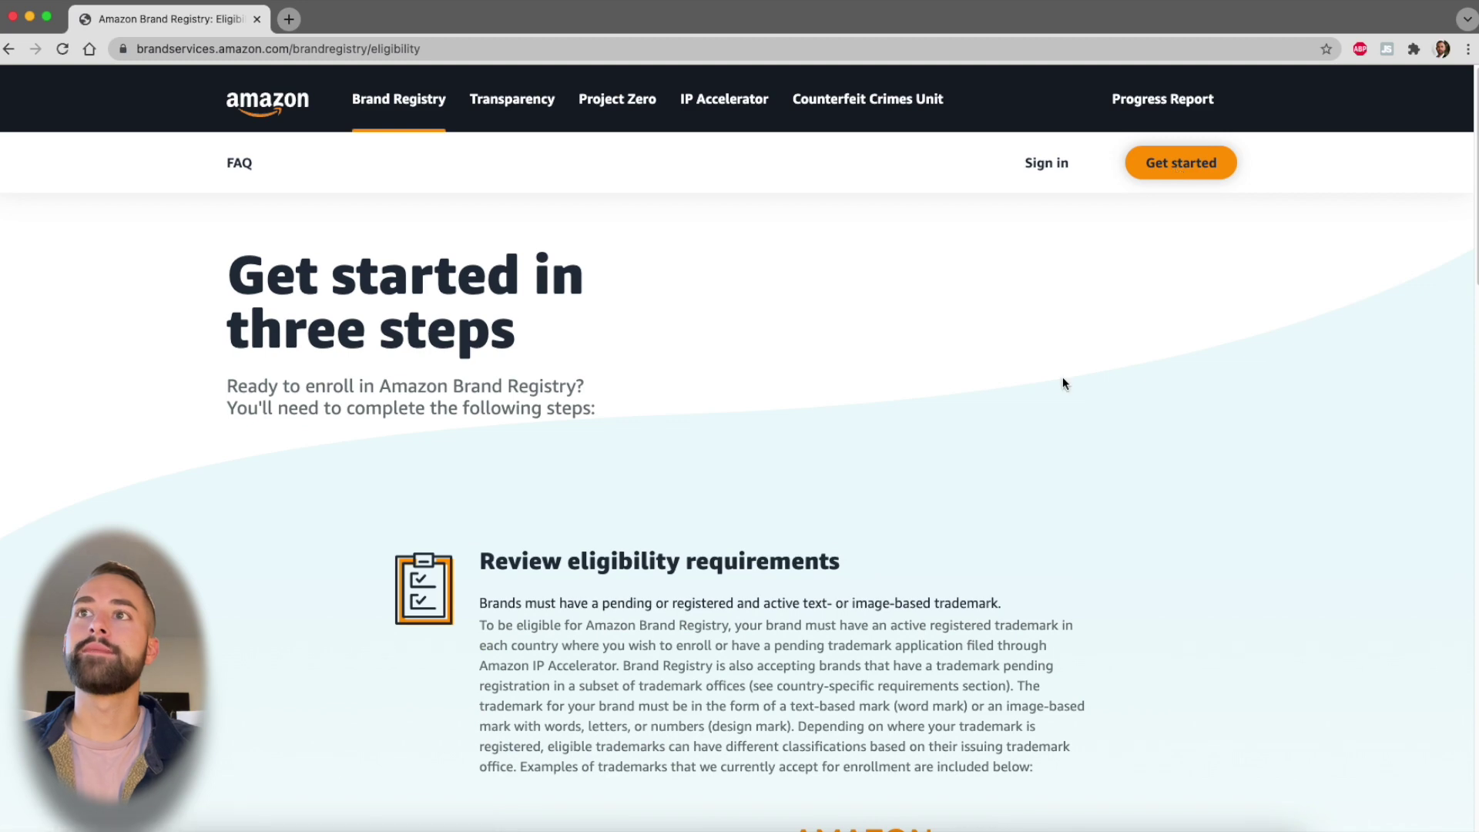
{"action": "scroll", "coordinate": [1014, 382], "scroll_direction": "down", "scroll_amount": 3}
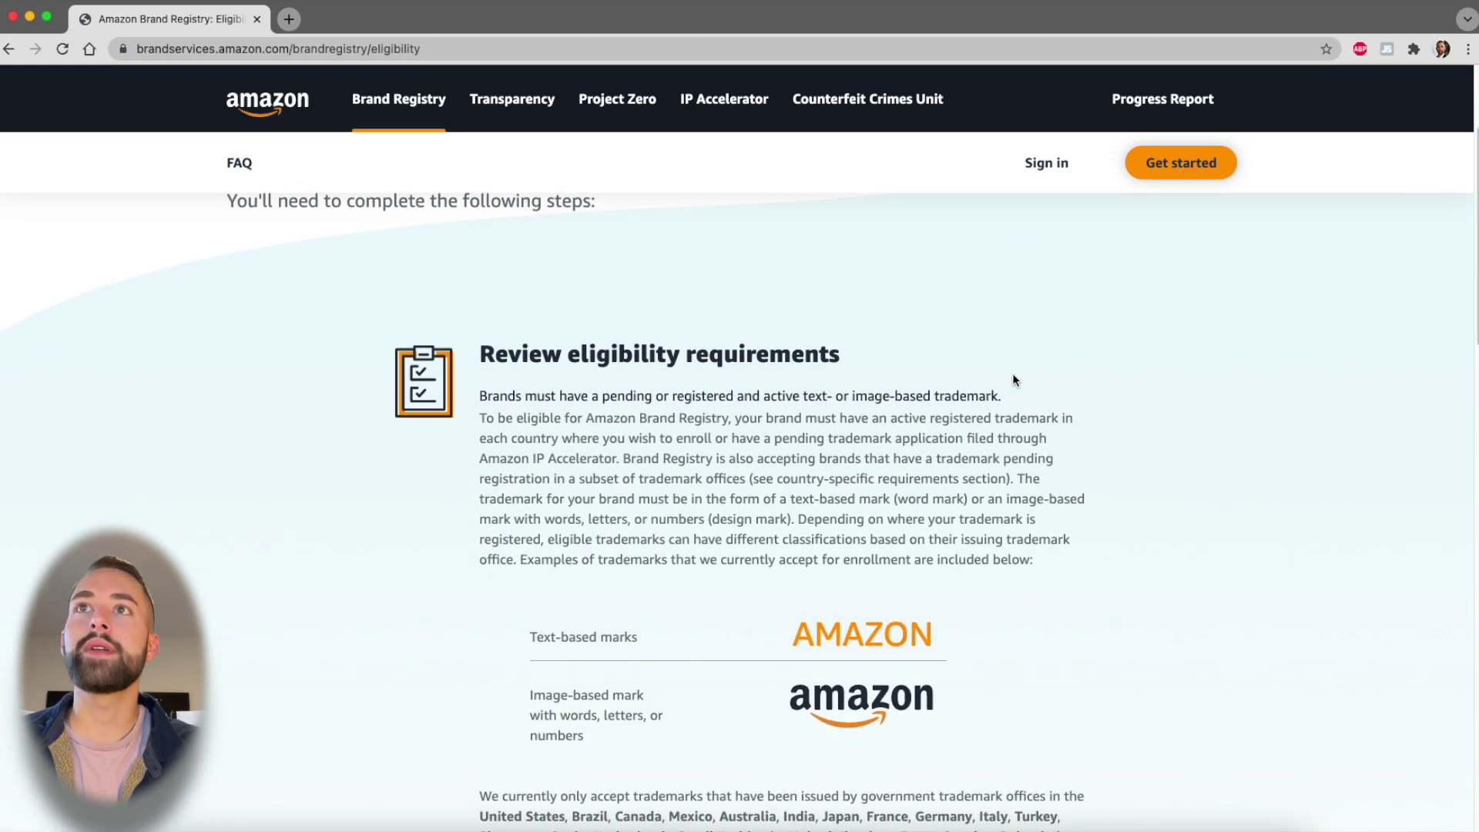
{"action": "scroll", "coordinate": [1013, 375], "scroll_direction": "down", "scroll_amount": 3}
{"action": "scroll", "coordinate": [1013, 375], "scroll_direction": "down", "scroll_amount": 7}
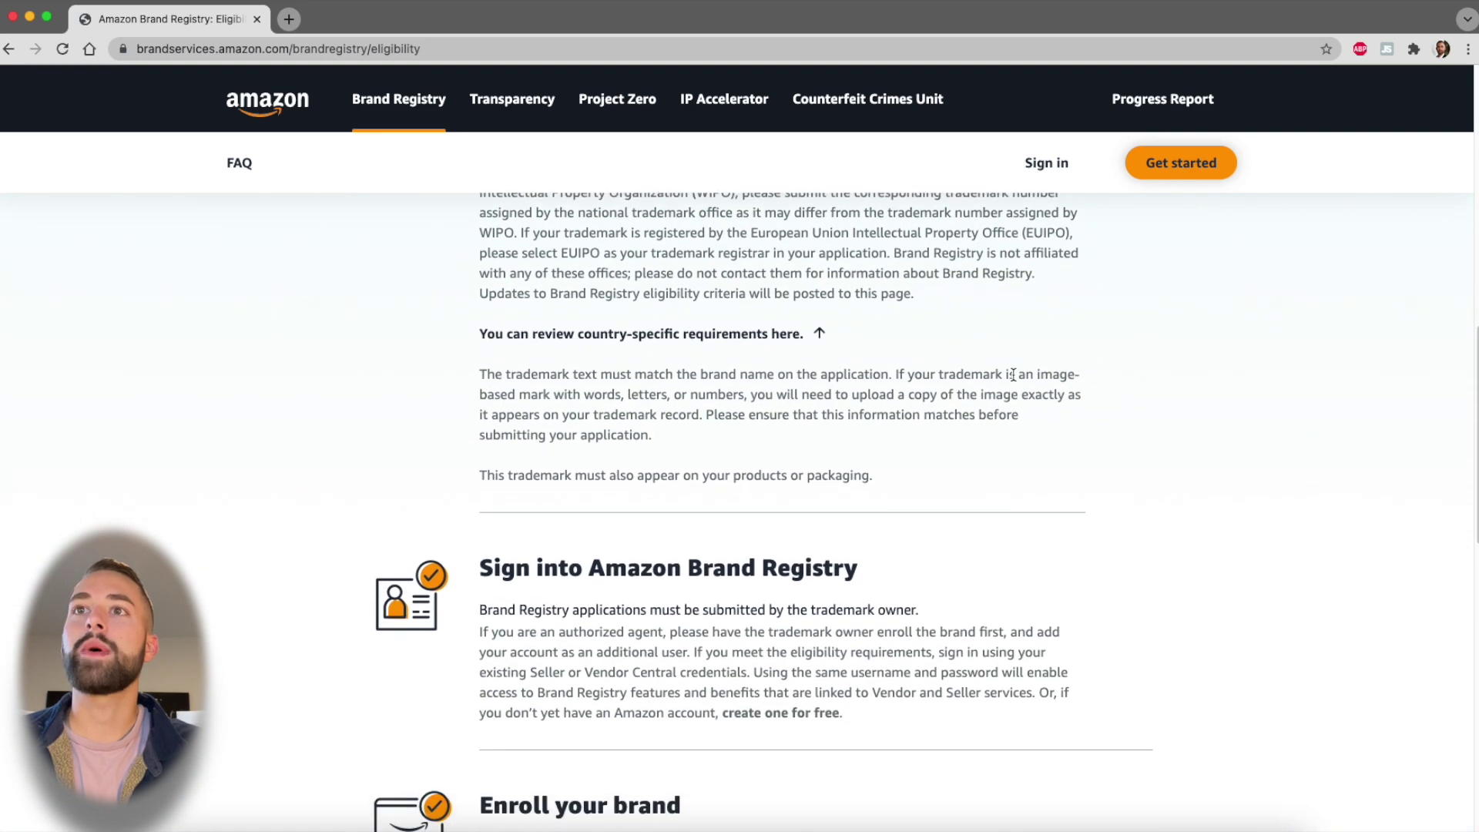
{"action": "scroll", "coordinate": [1013, 374], "scroll_direction": "down", "scroll_amount": 5}
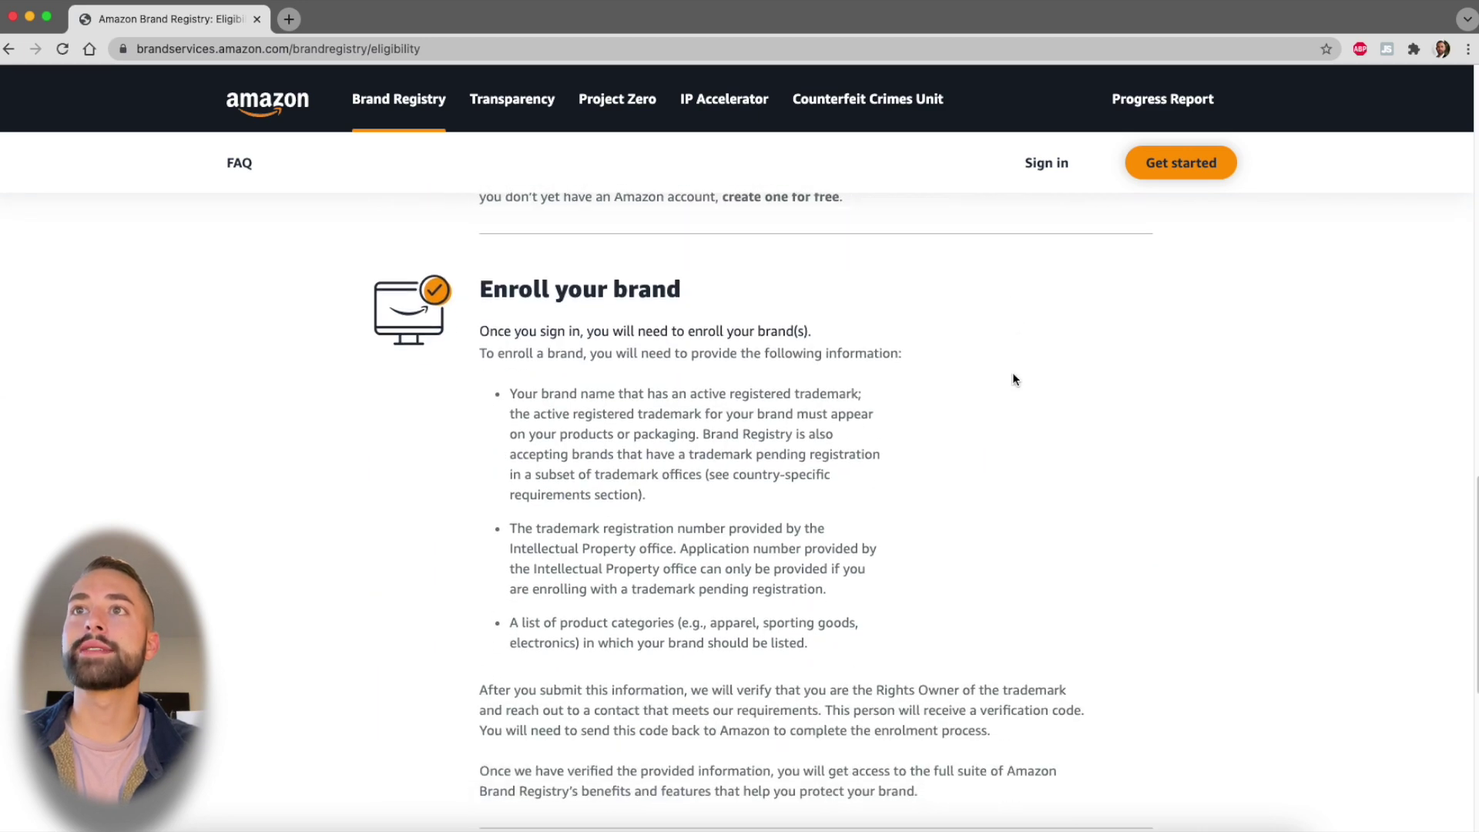
{"action": "scroll", "coordinate": [1012, 379], "scroll_direction": "down", "scroll_amount": 2}
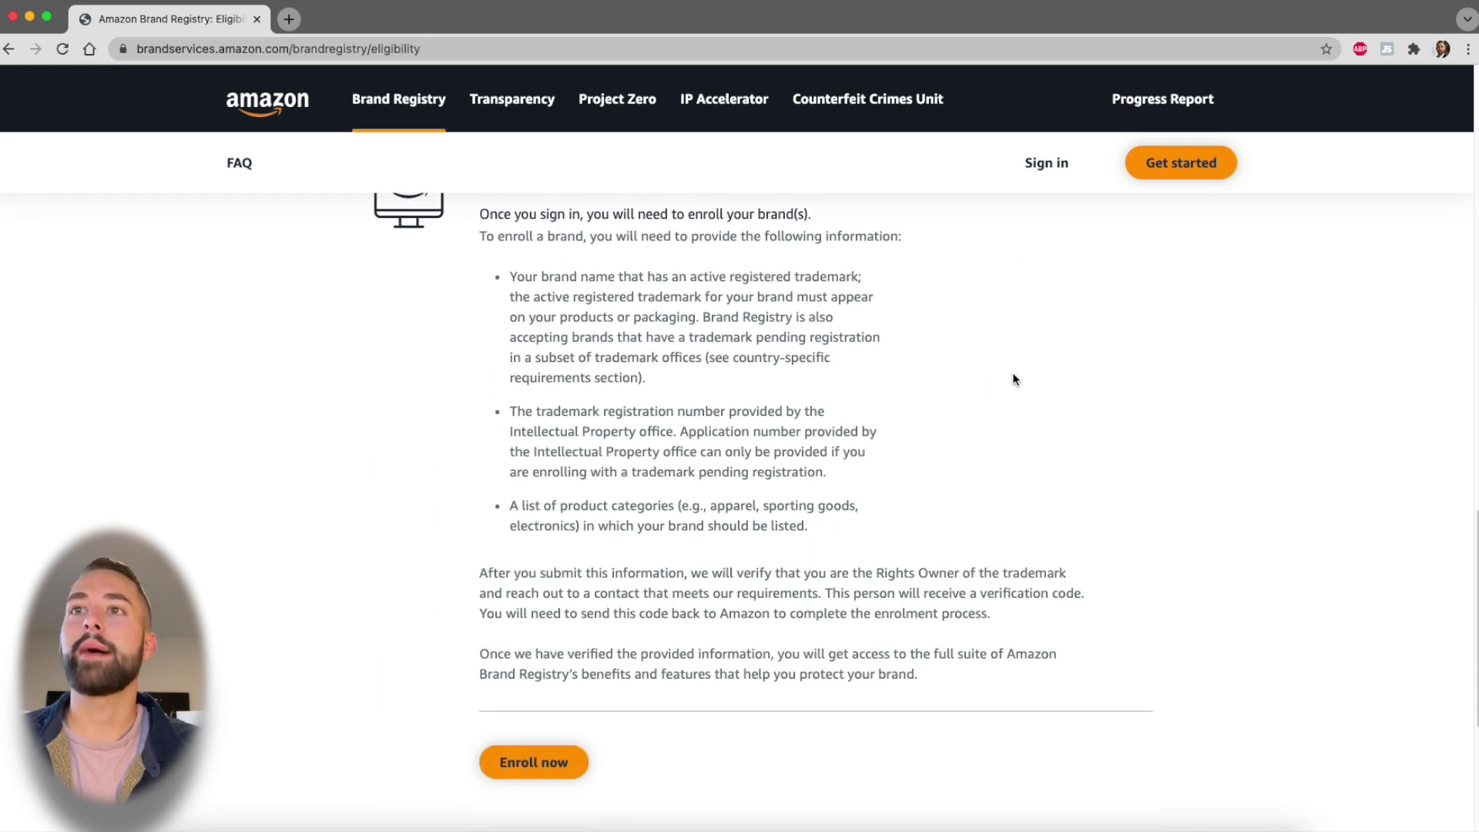
{"action": "scroll", "coordinate": [1012, 379], "scroll_direction": "down", "scroll_amount": 2}
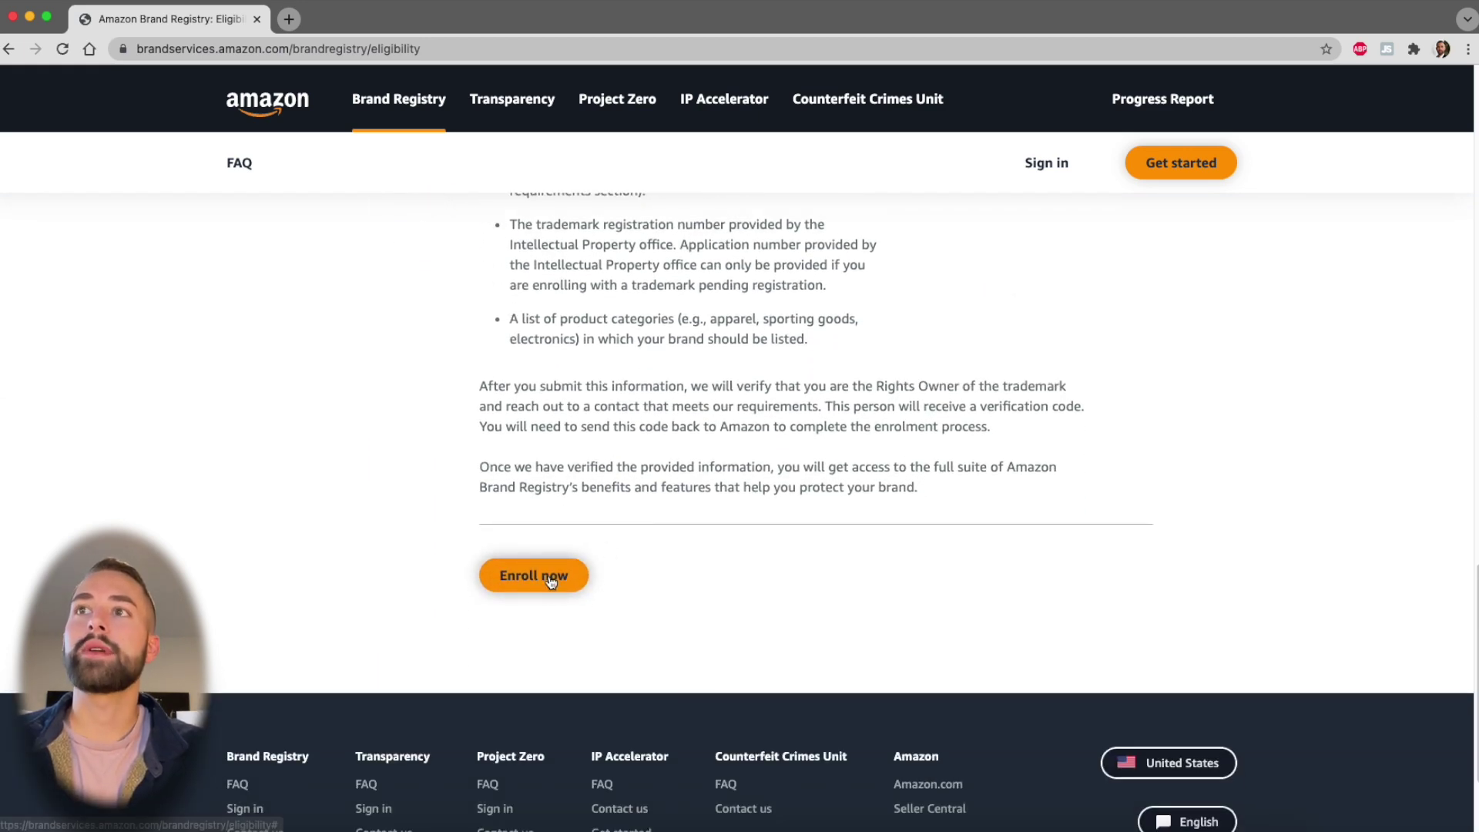
{"action": "left_click", "coordinate": [551, 579]}
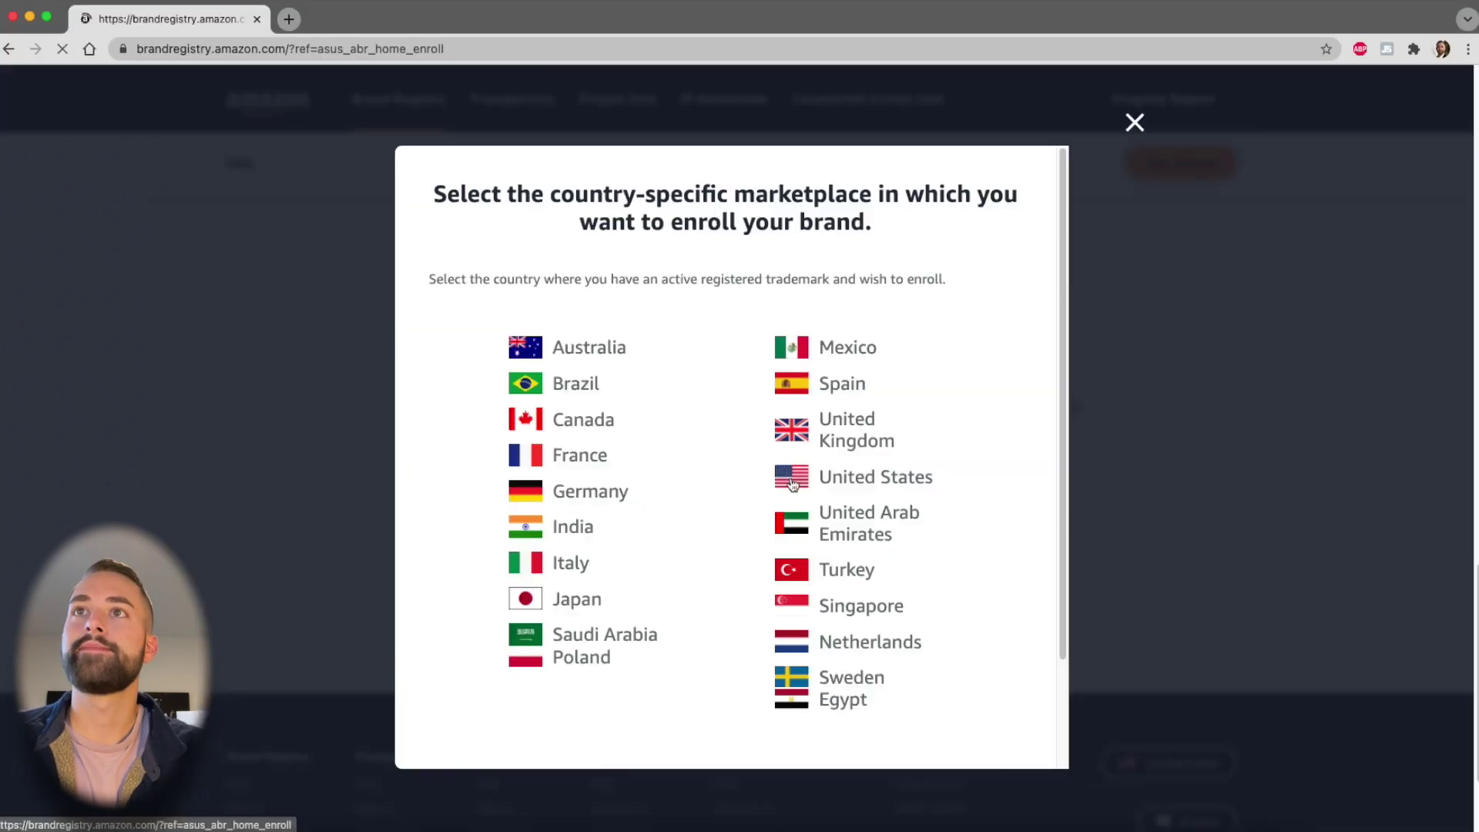
Choose the United States marketplace and begin enrolling a new brand
{"action": "left_click", "coordinate": [827, 531]}
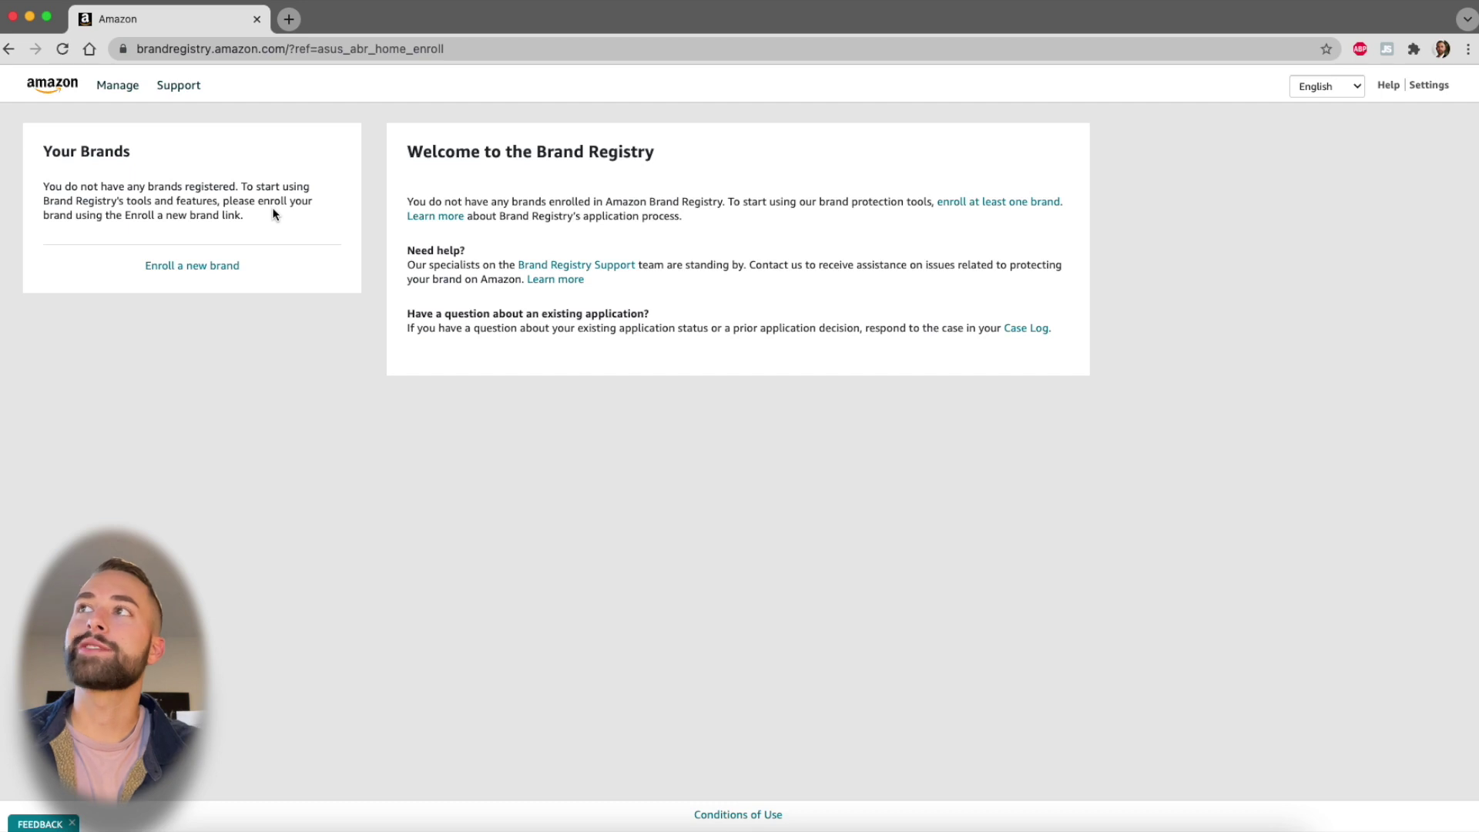
{"action": "left_click", "coordinate": [198, 267]}
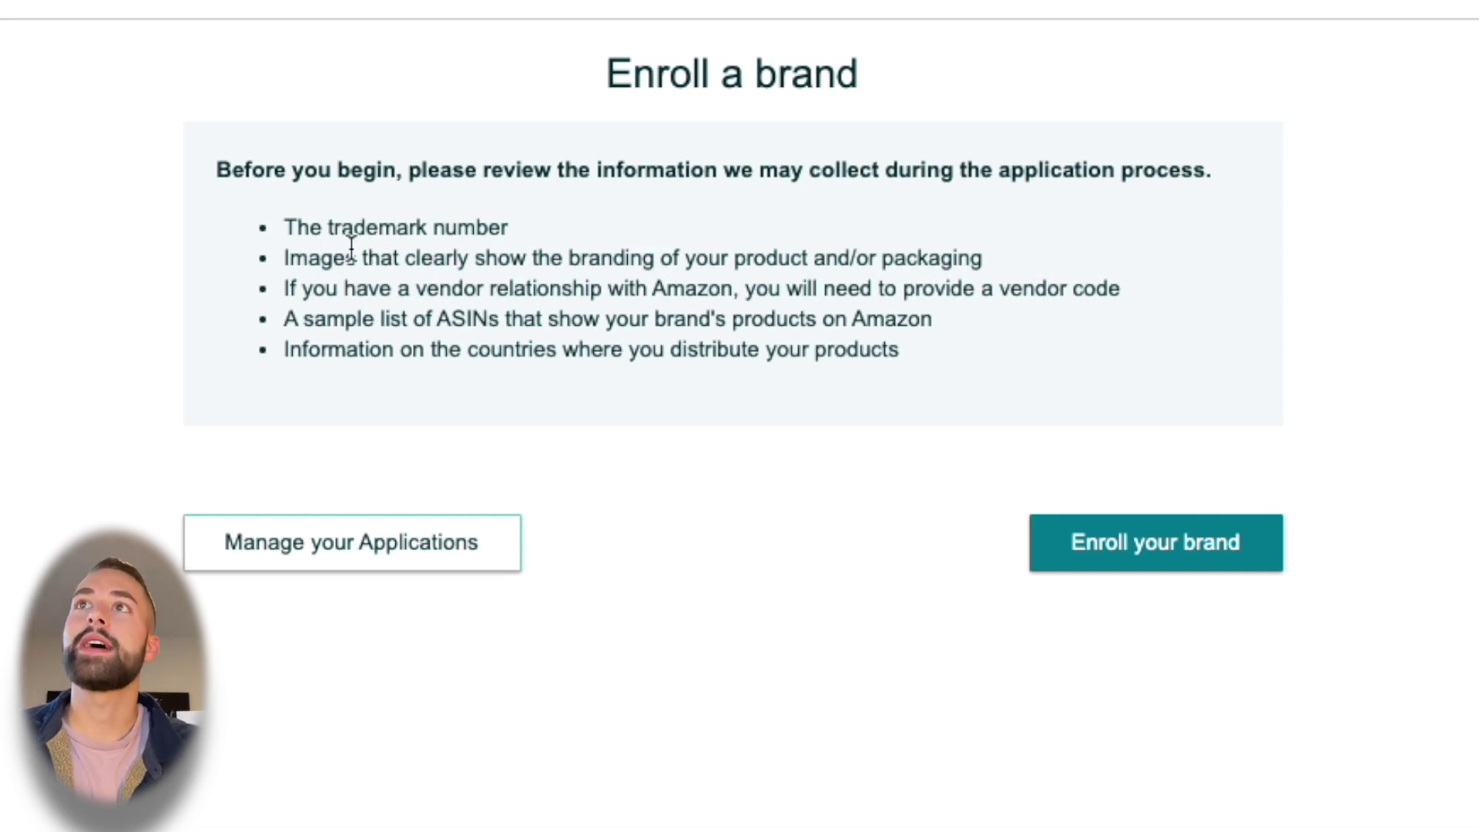
{"action": "left_click", "coordinate": [1185, 548]}
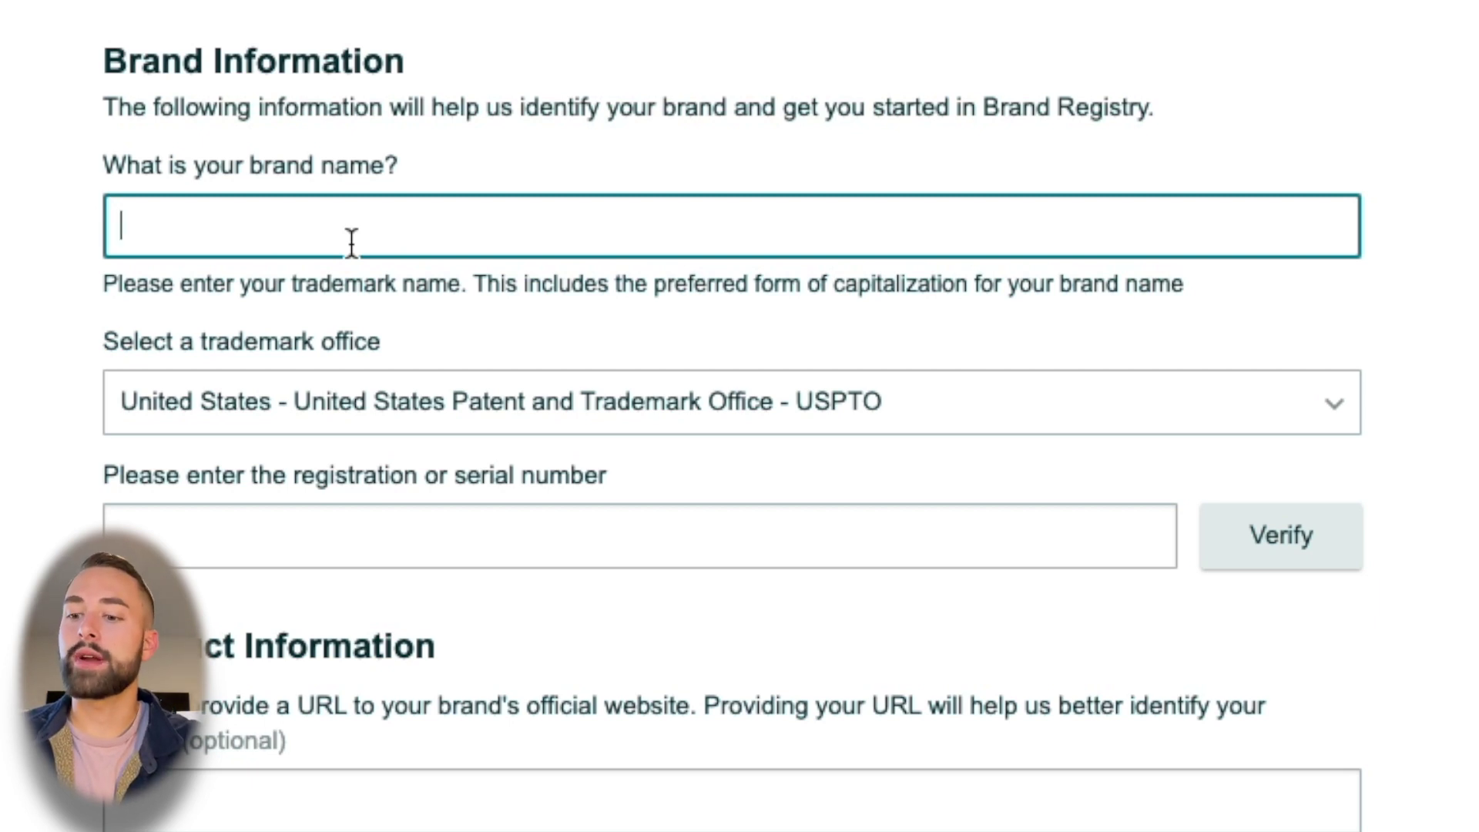
Enter the brand name Vivere Golf and confirm the USPTO trademark office
{"action": "type", "text": "Vivere "}
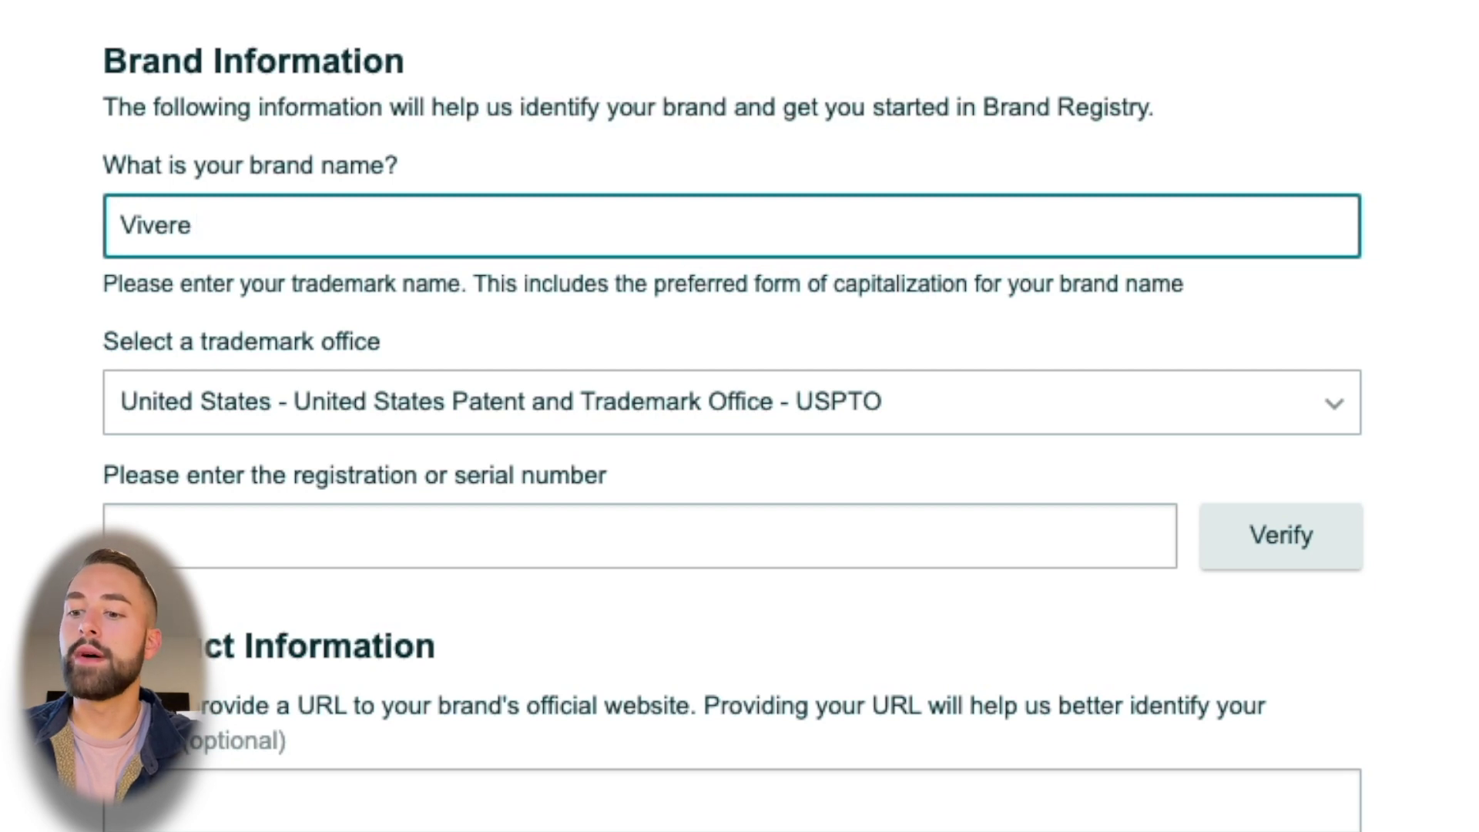
{"action": "type", "text": "Golf"}
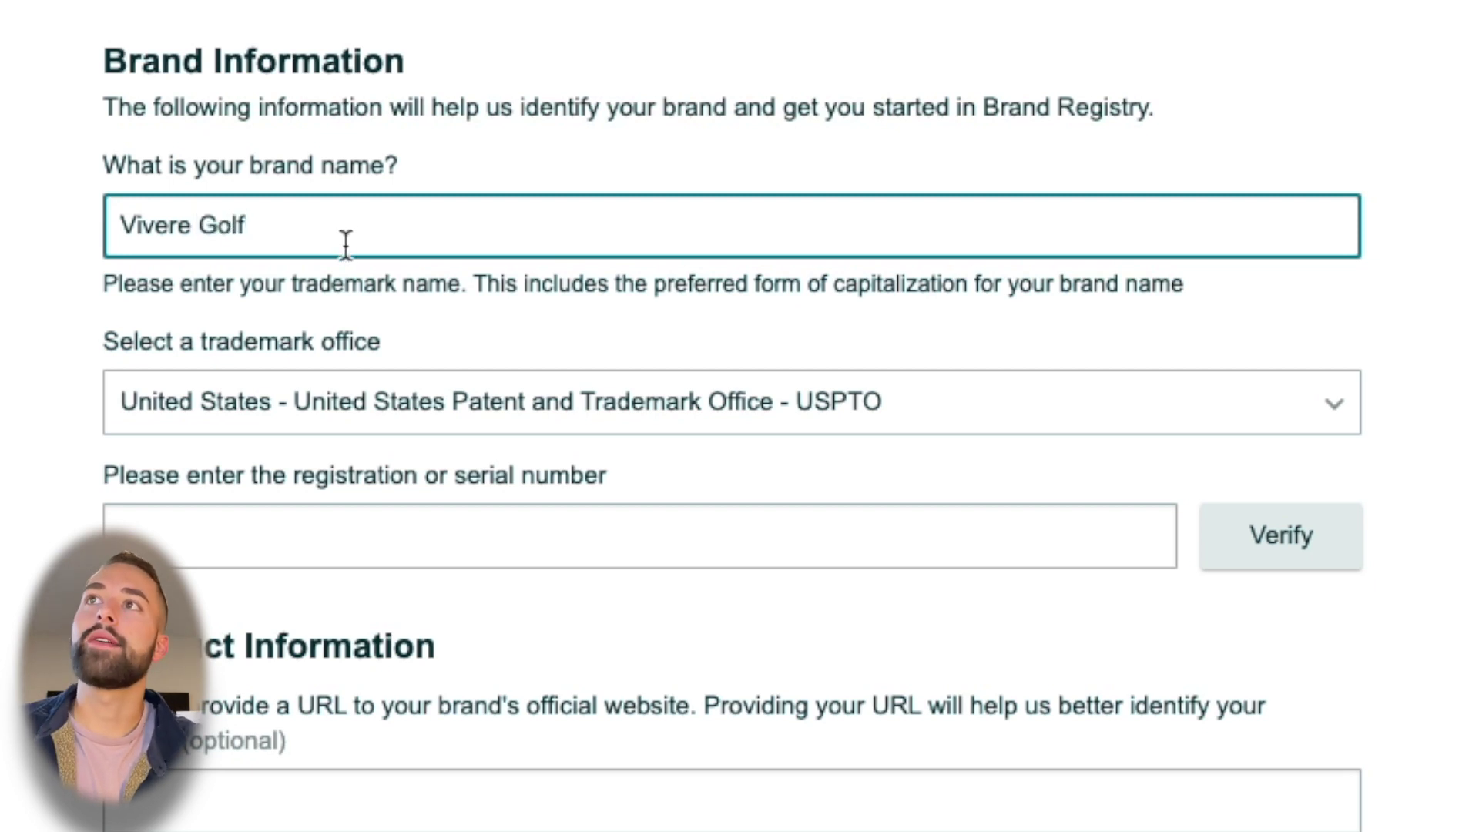
{"action": "triple_click", "coordinate": [181, 245]}
{"action": "key", "text": "super+Tab"}
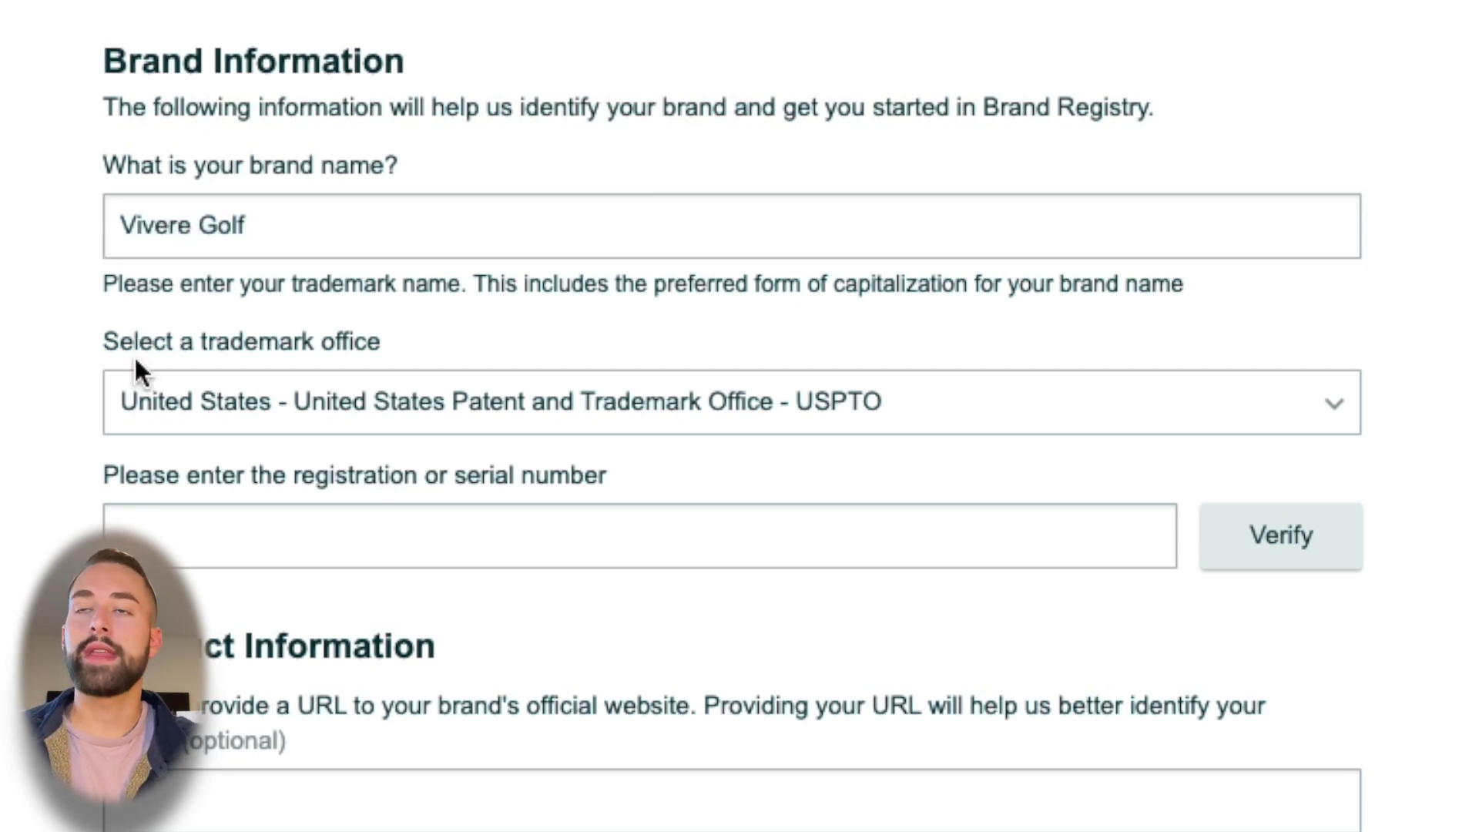
{"action": "left_click", "coordinate": [231, 397]}
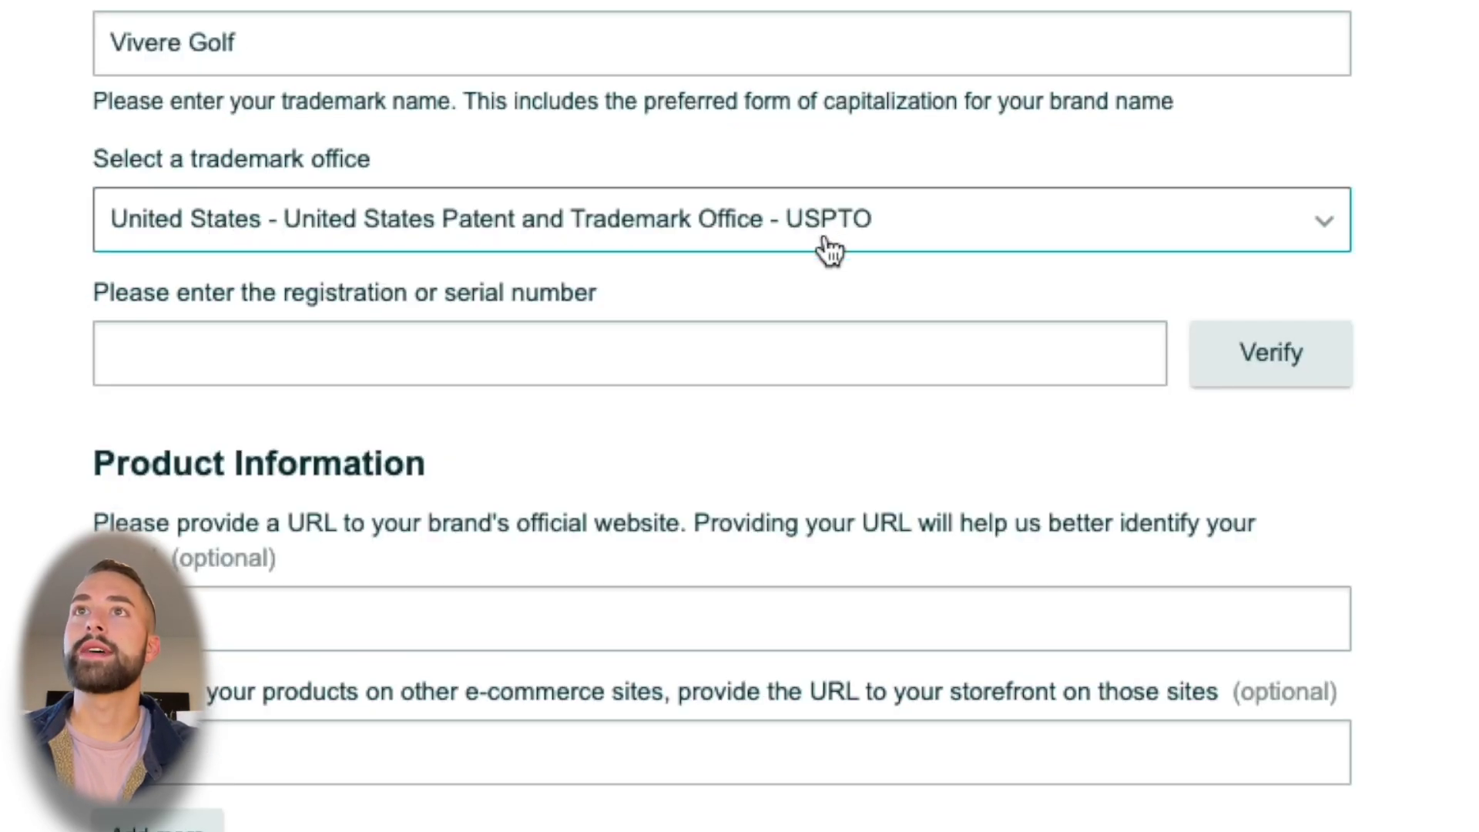
Go to the serial number field and highlight the 'serial number' label text
{"action": "left_click", "coordinate": [300, 348]}
{"action": "scroll", "coordinate": [283, 348], "scroll_direction": "down", "scroll_amount": 2}
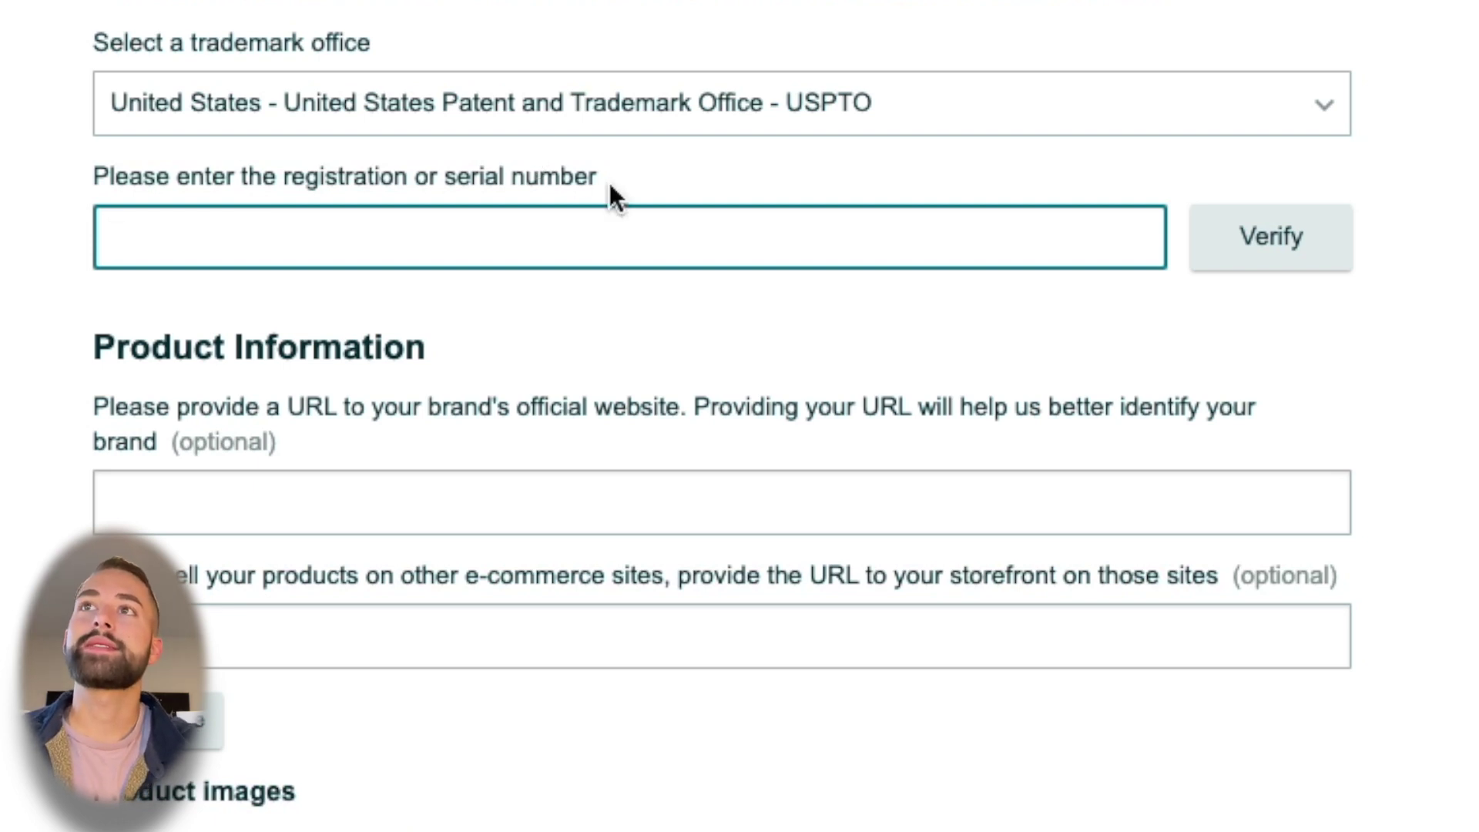
{"action": "left_click_drag", "start_coordinate": [609, 182], "coordinate": [445, 185]}
Close the USPTO filing receipt and delete the last digit of serial number 97043368
{"action": "left_click", "coordinate": [654, 193]}
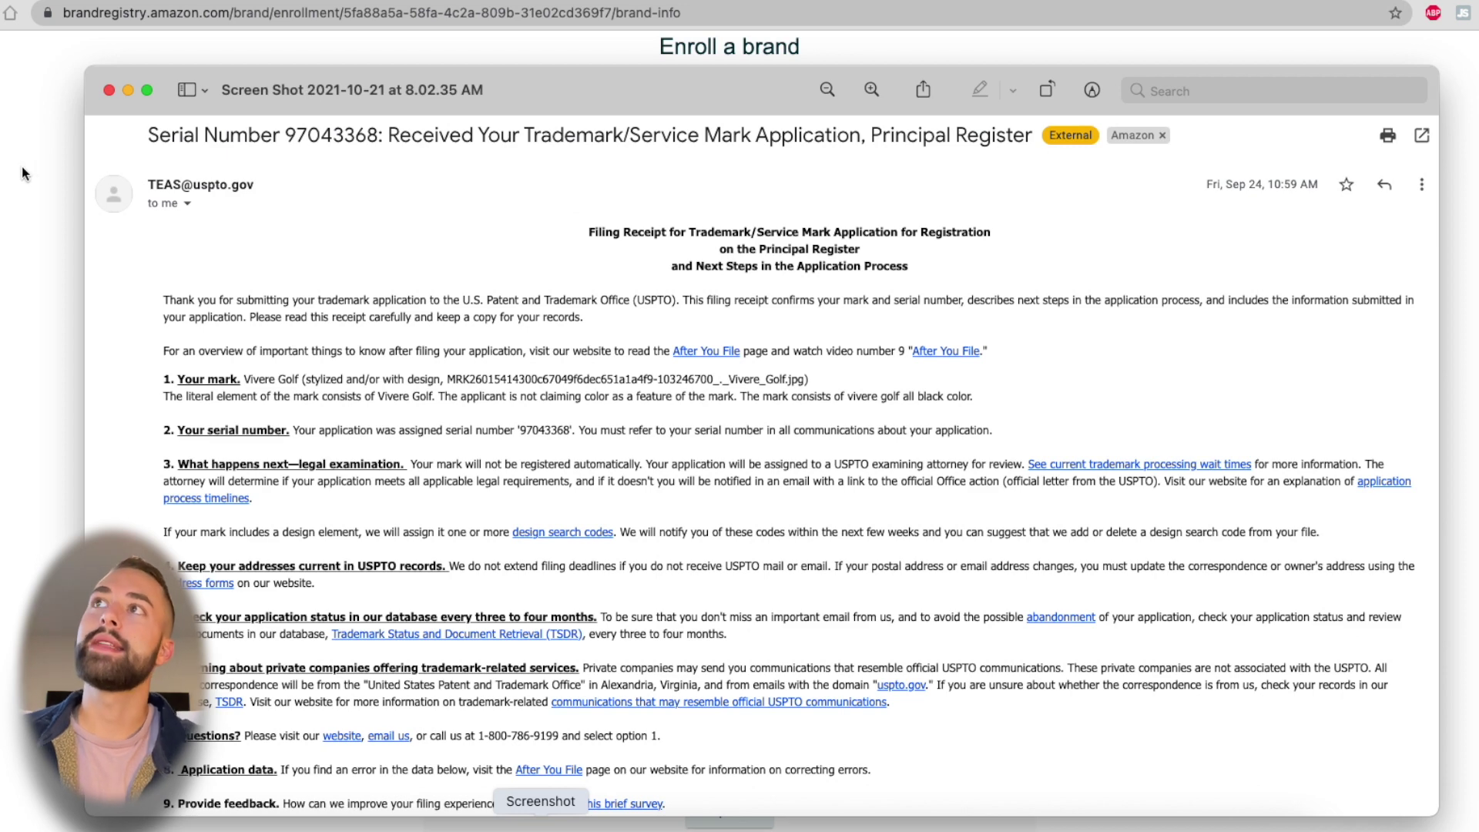
{"action": "key", "text": "super+w"}
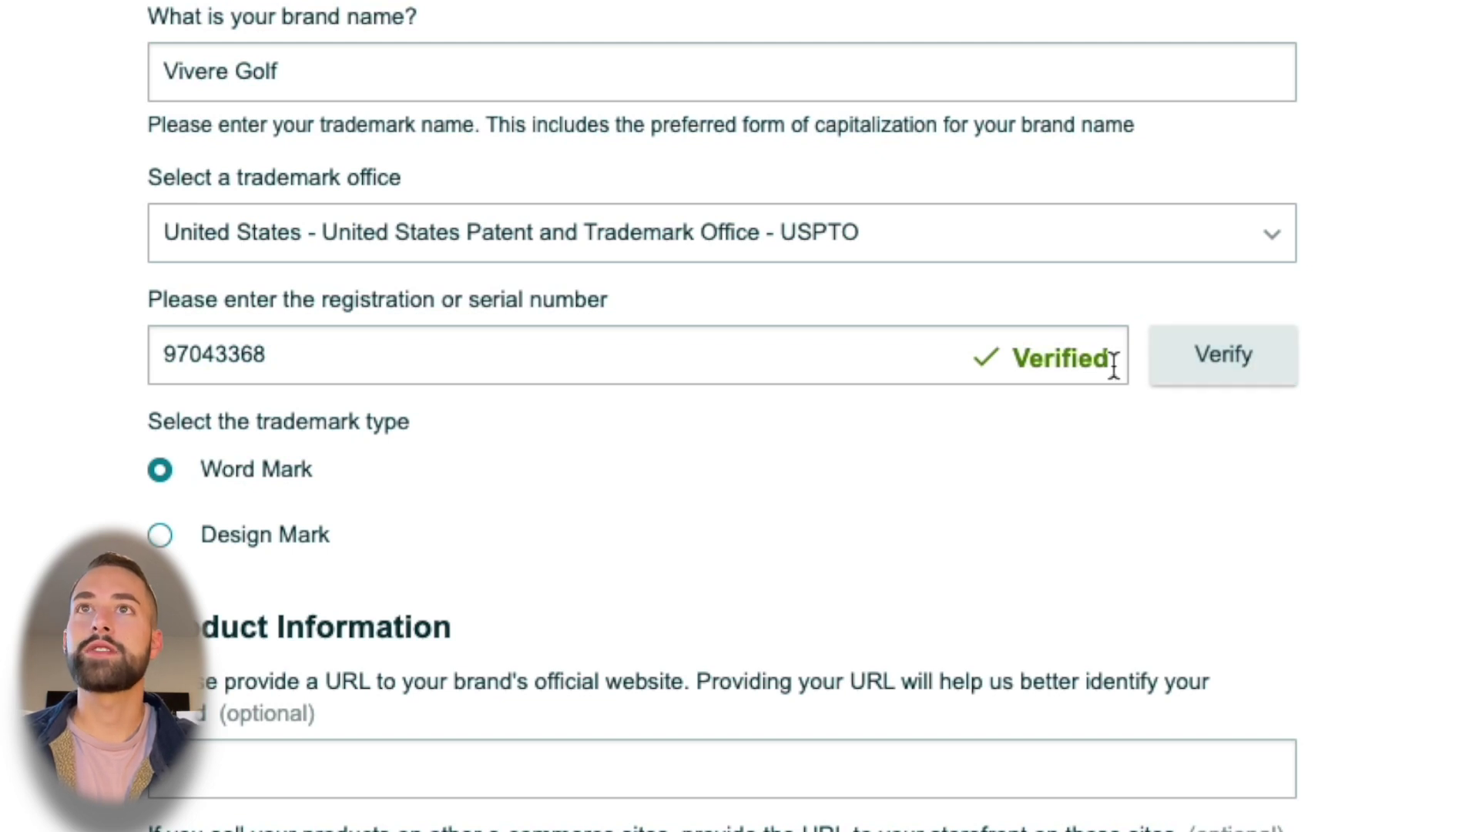
{"action": "left_click", "coordinate": [686, 361]}
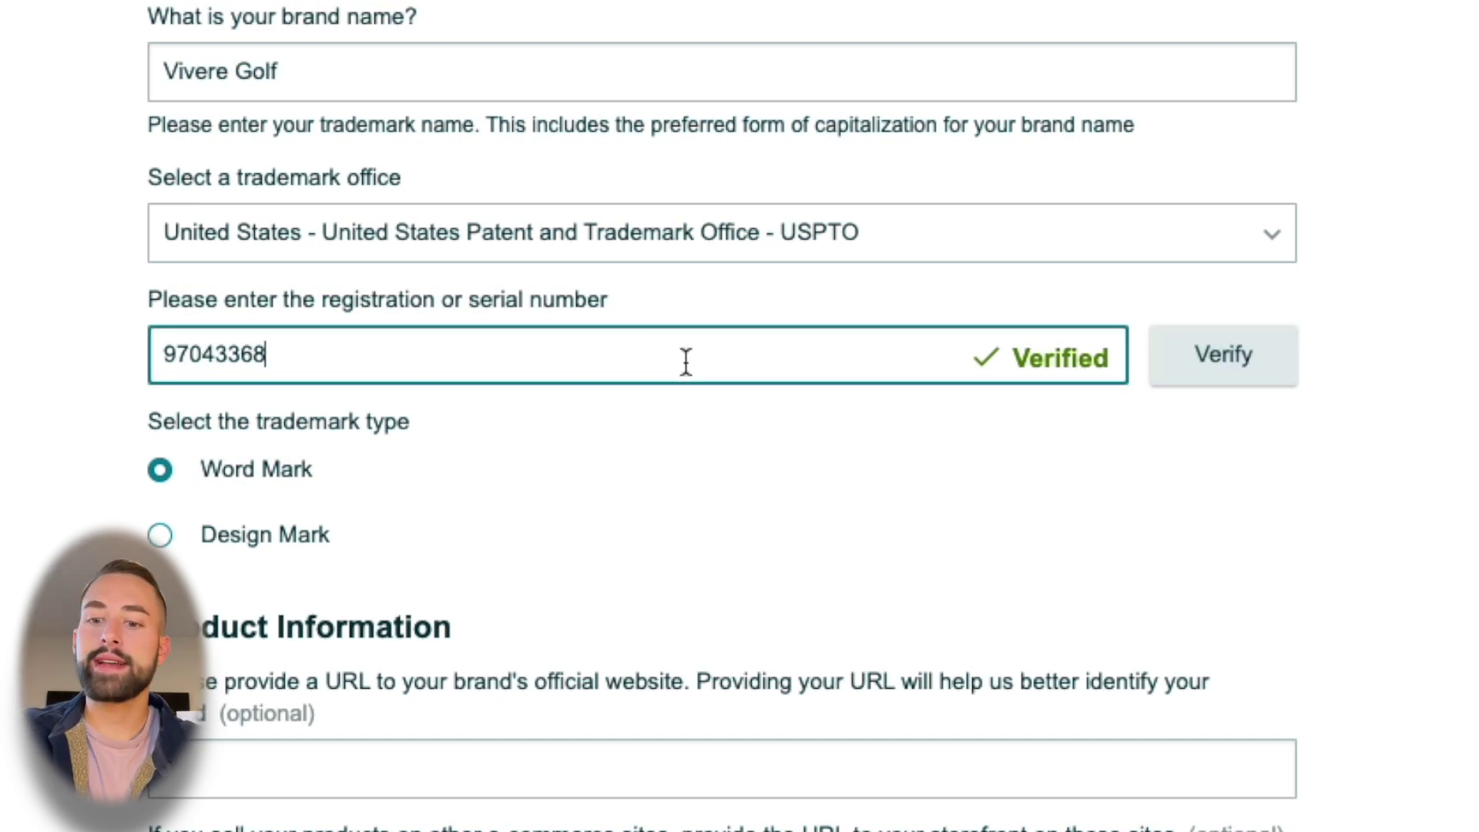
{"action": "key", "text": "BackSpace"}
Verify the shortened serial 9704336 and highlight the error's 48-hour delay note
{"action": "left_click", "coordinate": [1236, 369]}
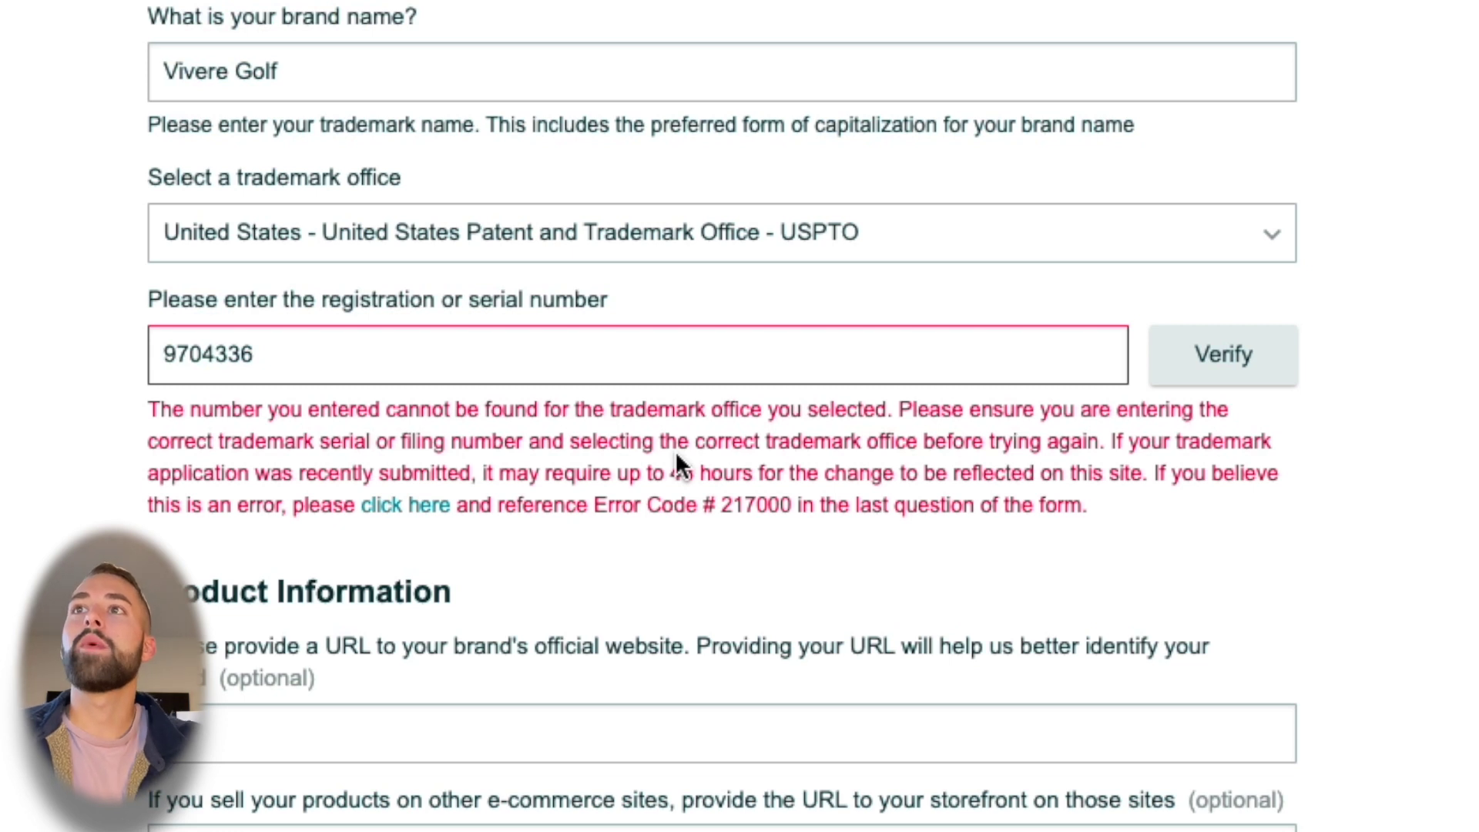
{"action": "left_click_drag", "start_coordinate": [493, 473], "coordinate": [940, 476]}
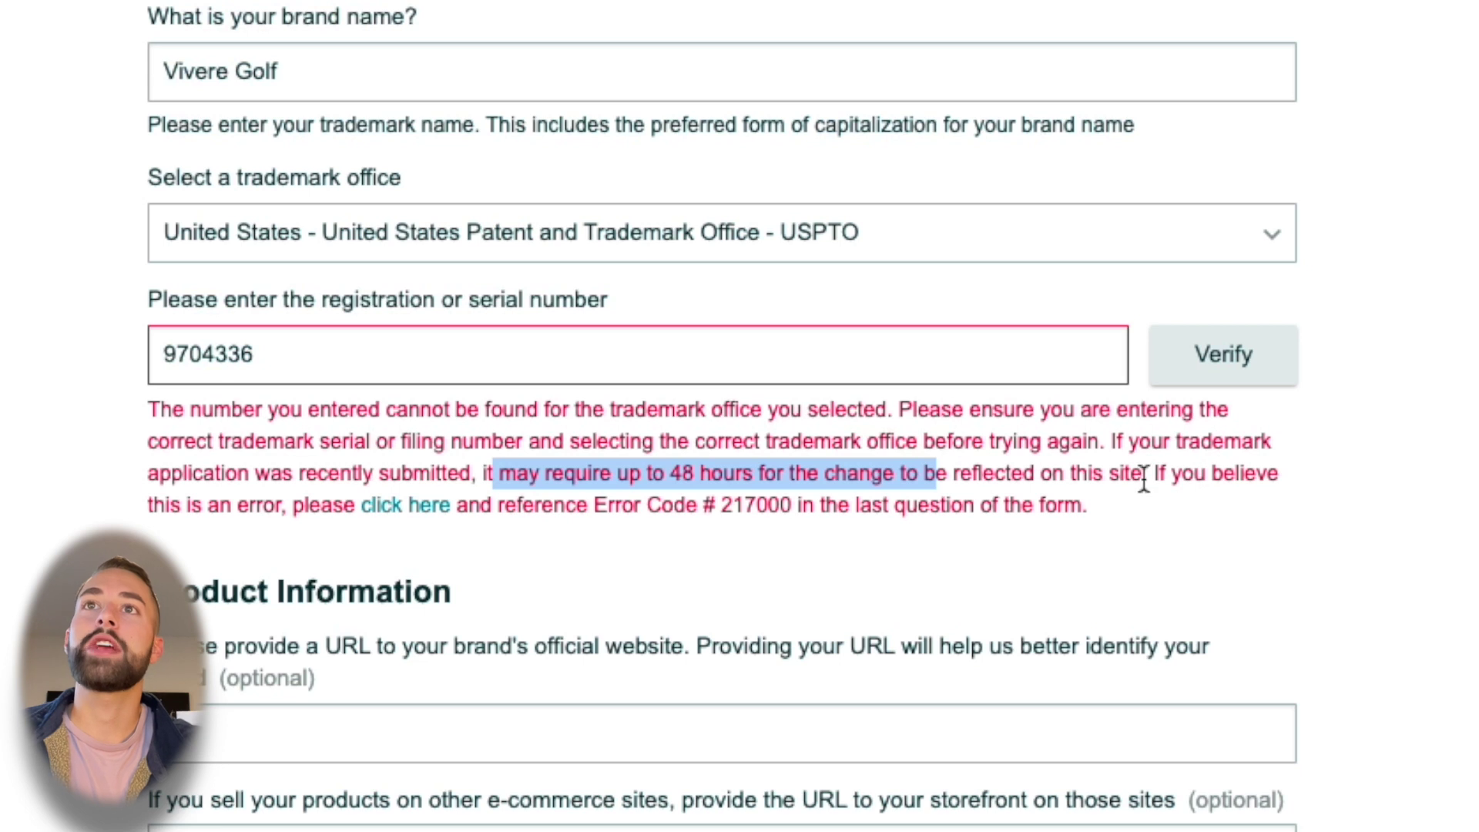
{"action": "left_click_drag", "start_coordinate": [1144, 477], "coordinate": [839, 485]}
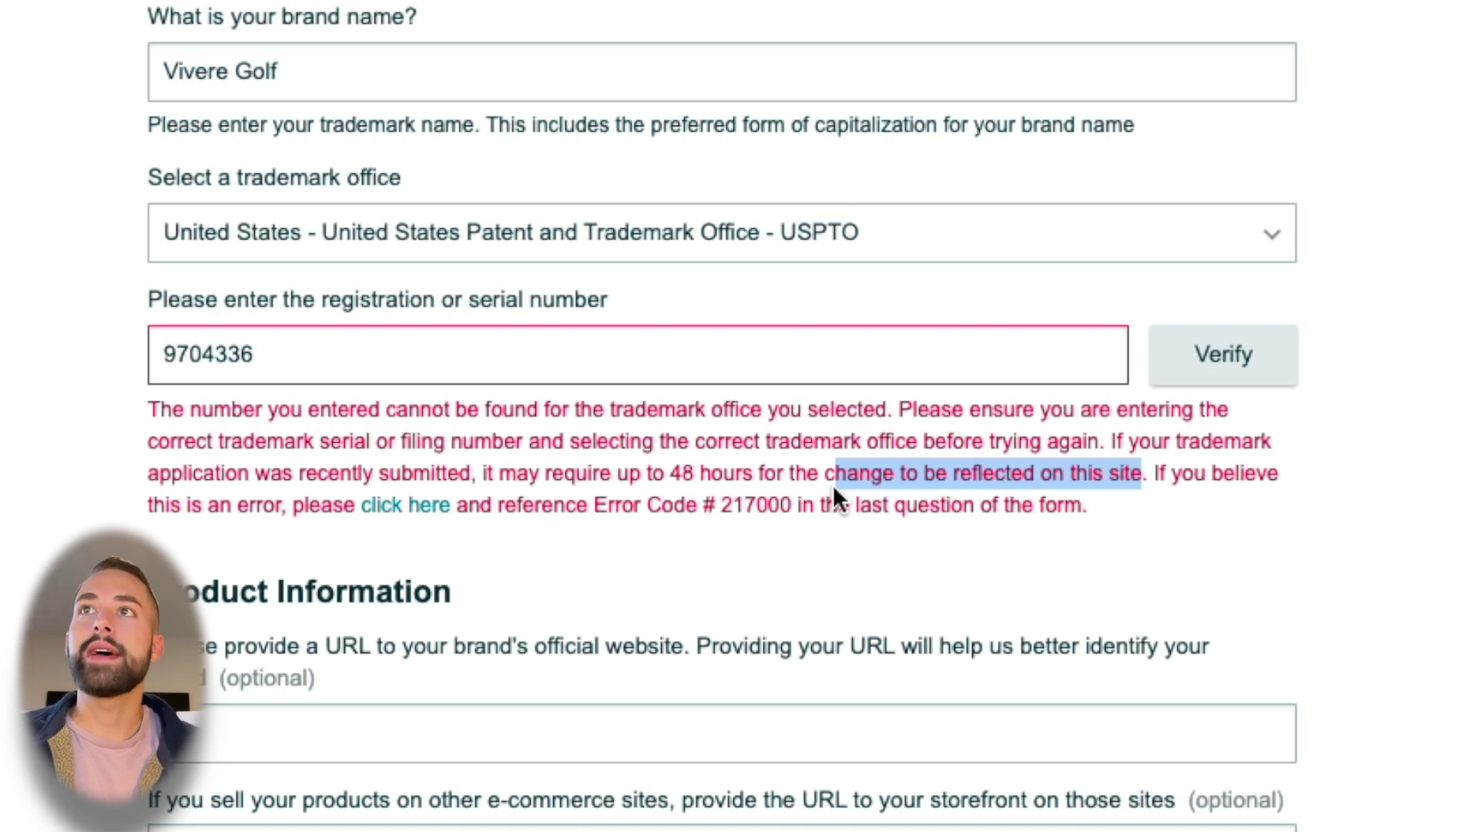
{"action": "left_click", "coordinate": [682, 419]}
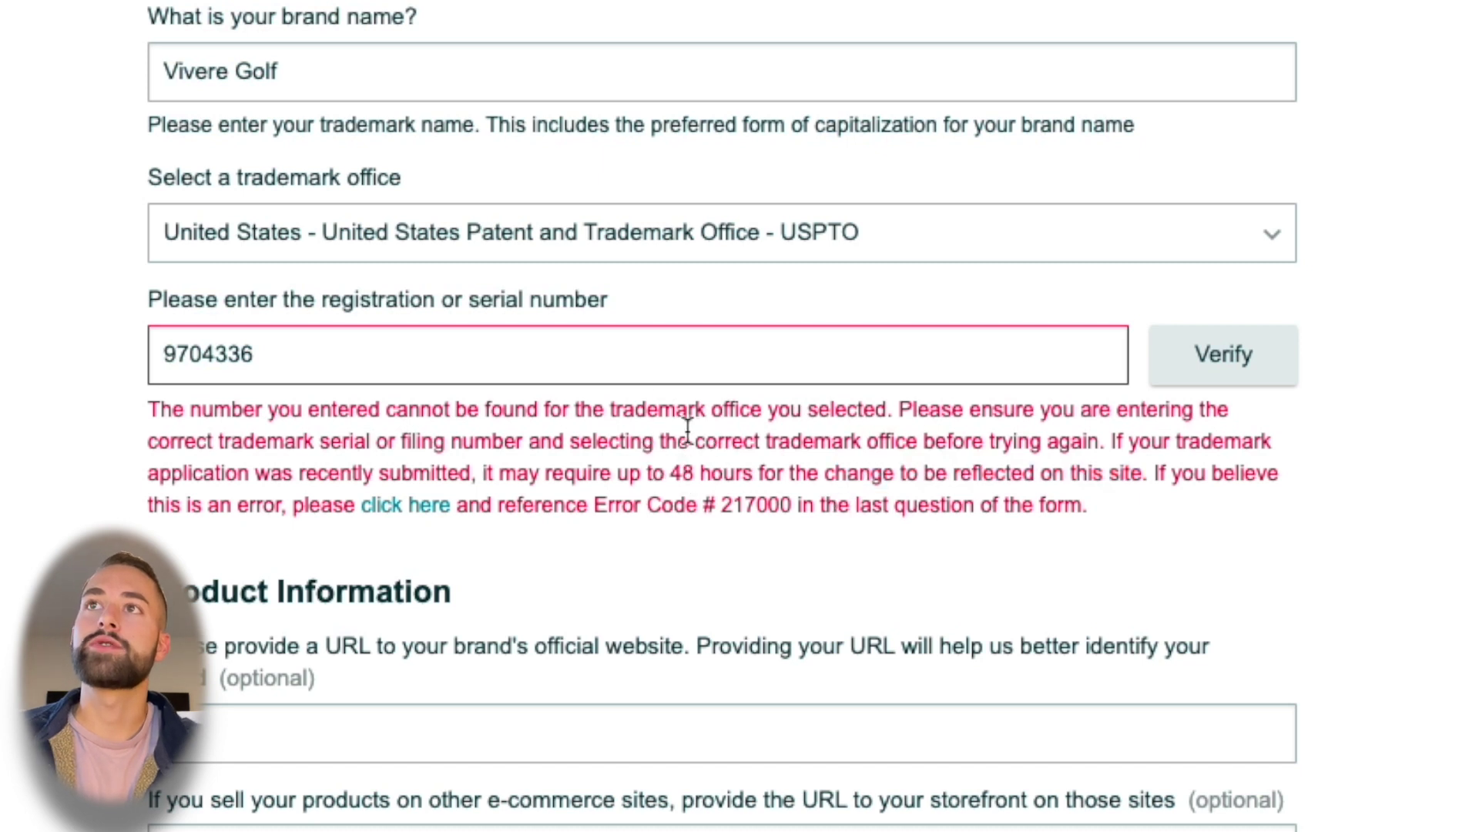
{"action": "left_click", "coordinate": [647, 372]}
{"action": "type", "text": "8"}
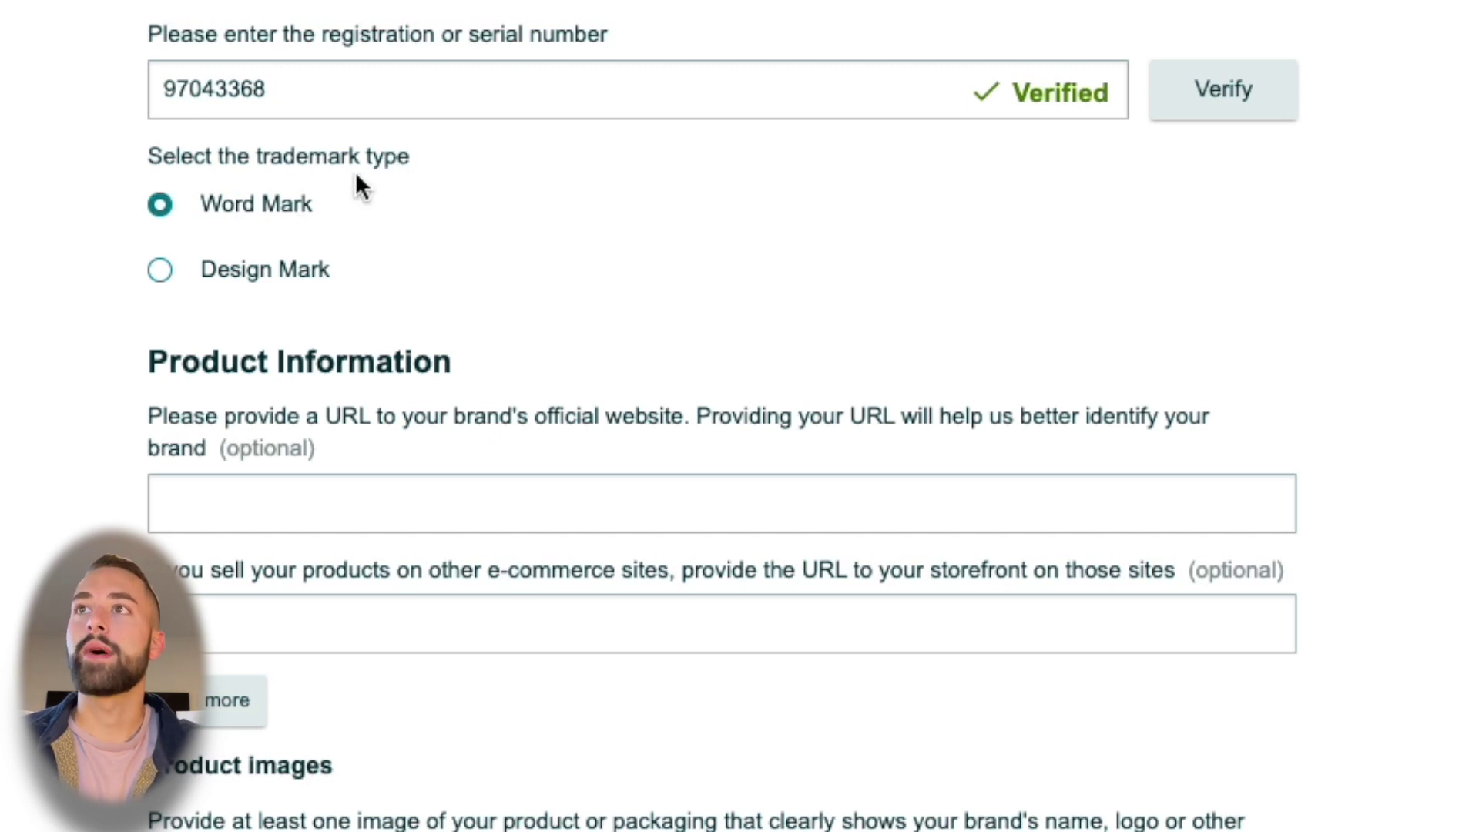
Try Design Mark, switch the trademark type back to Word Mark, and select the brand name
{"action": "left_click", "coordinate": [290, 283]}
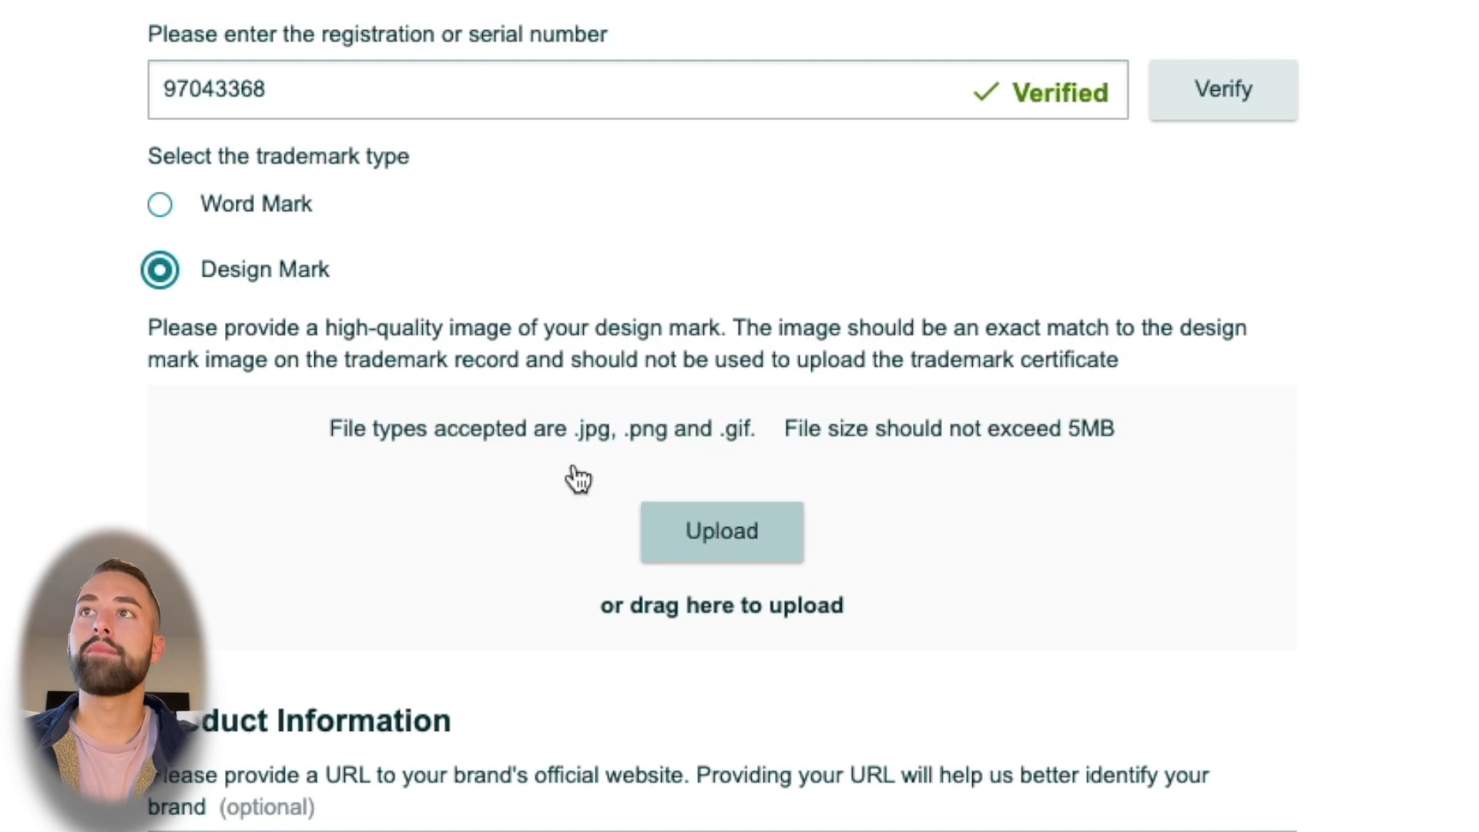
{"action": "left_click", "coordinate": [276, 218]}
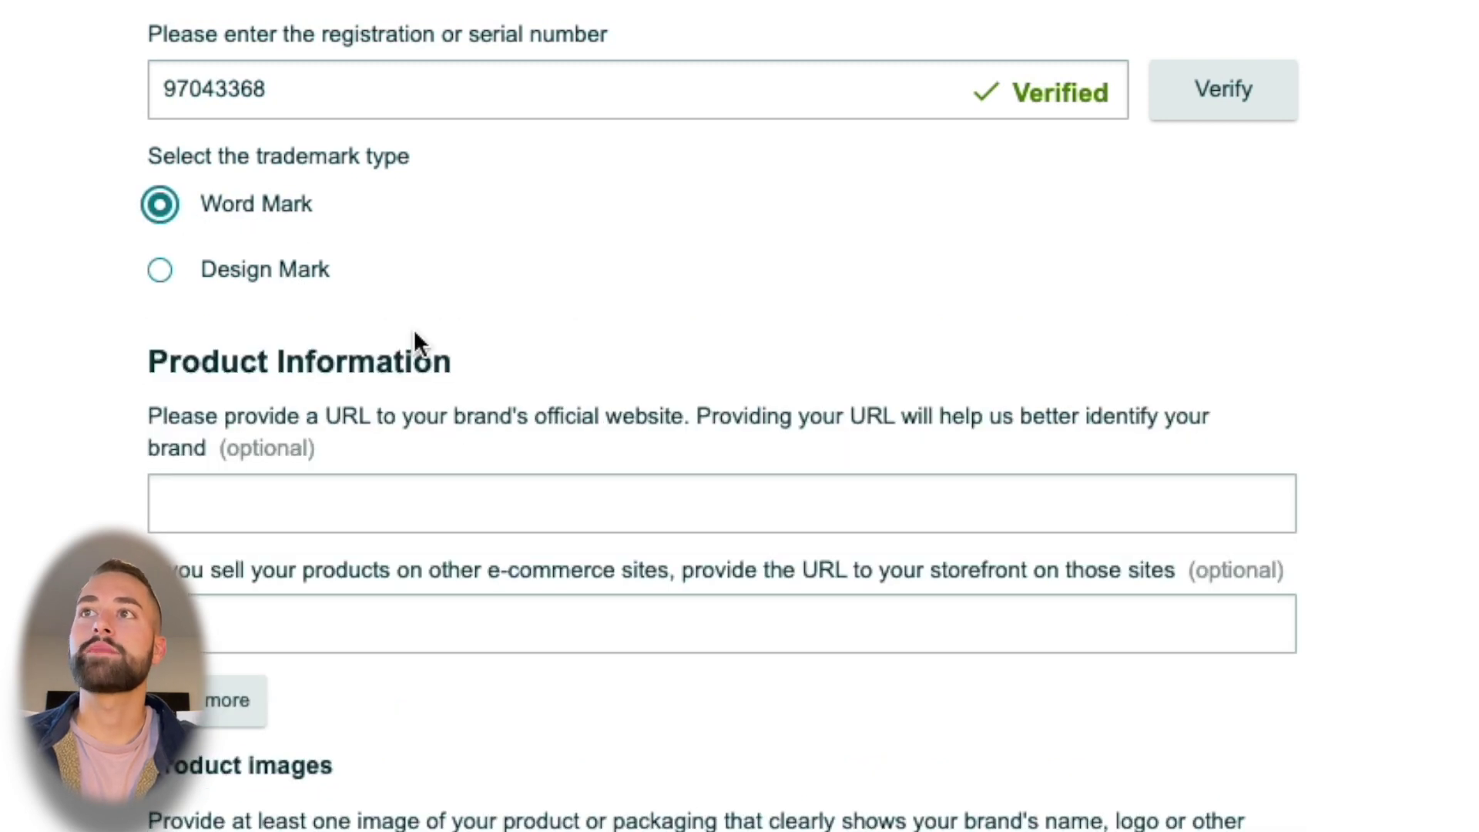
{"action": "scroll", "coordinate": [739, 416], "scroll_direction": "up", "scroll_amount": 4}
{"action": "triple_click", "coordinate": [330, 74]}
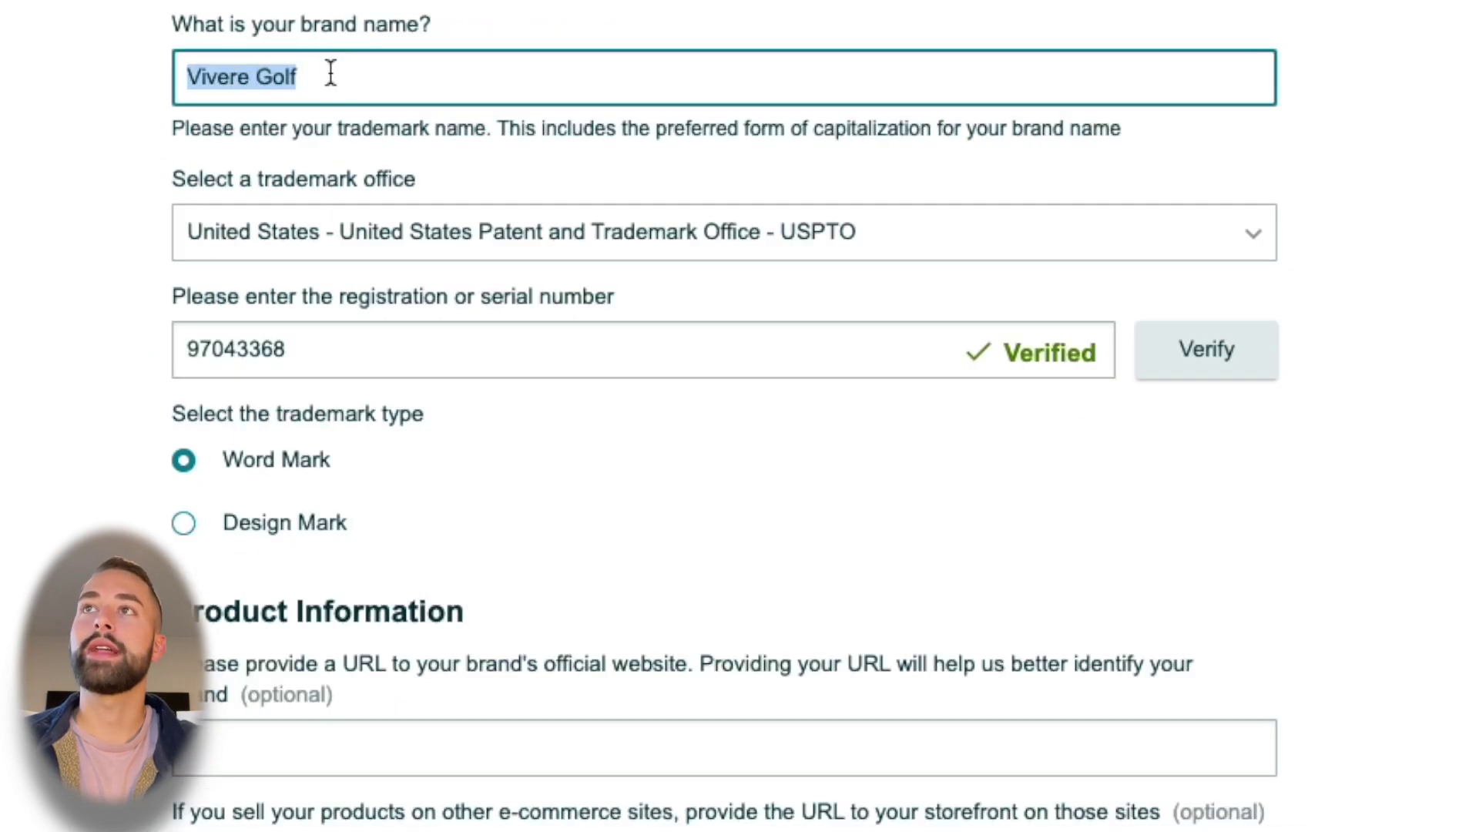
{"action": "scroll", "coordinate": [740, 416], "scroll_direction": "down", "scroll_amount": 3}
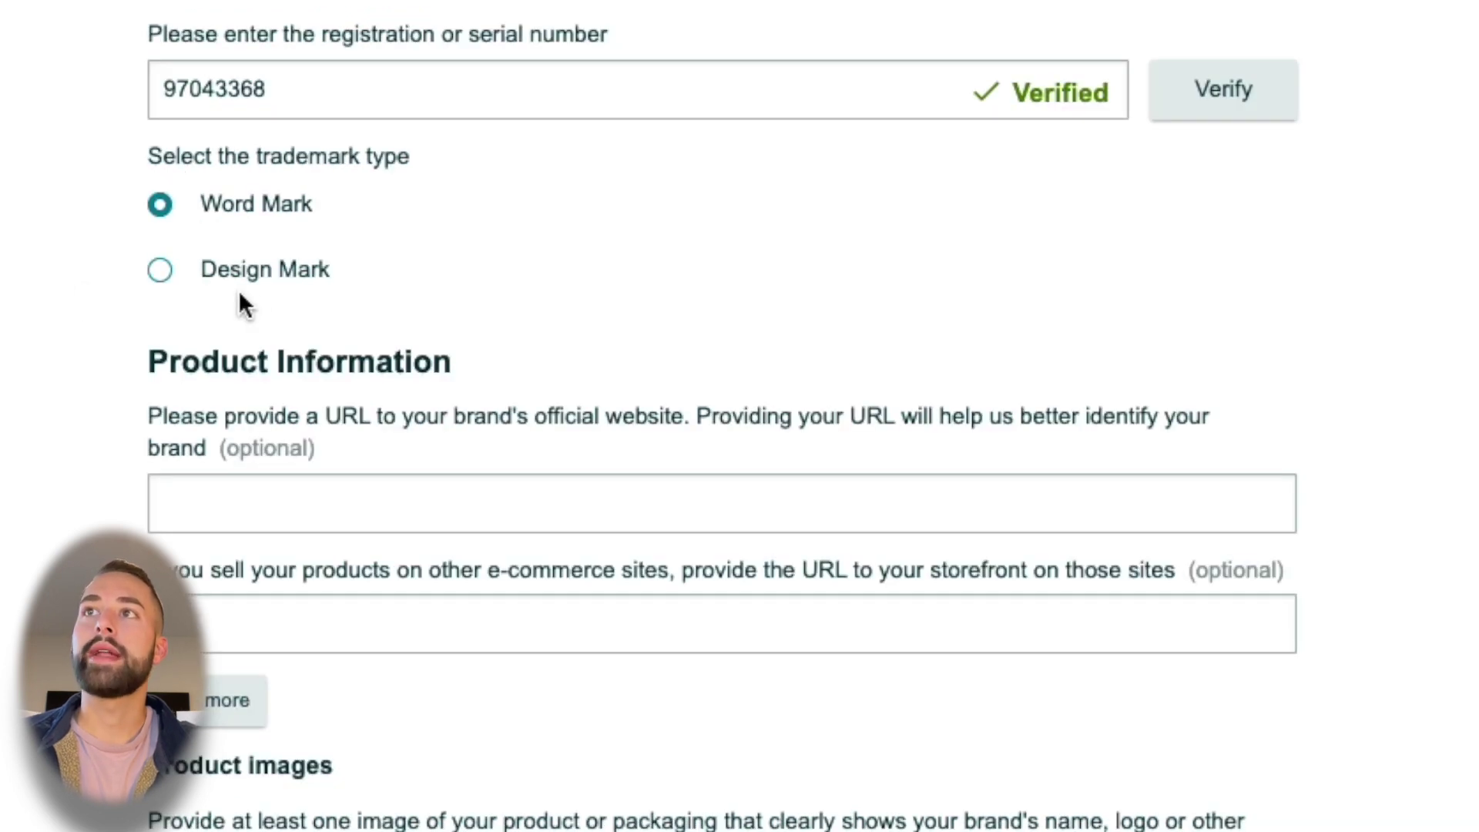
Set the trademark type to Design Mark and upload the Vivere Golf logo image
{"action": "left_click", "coordinate": [282, 274]}
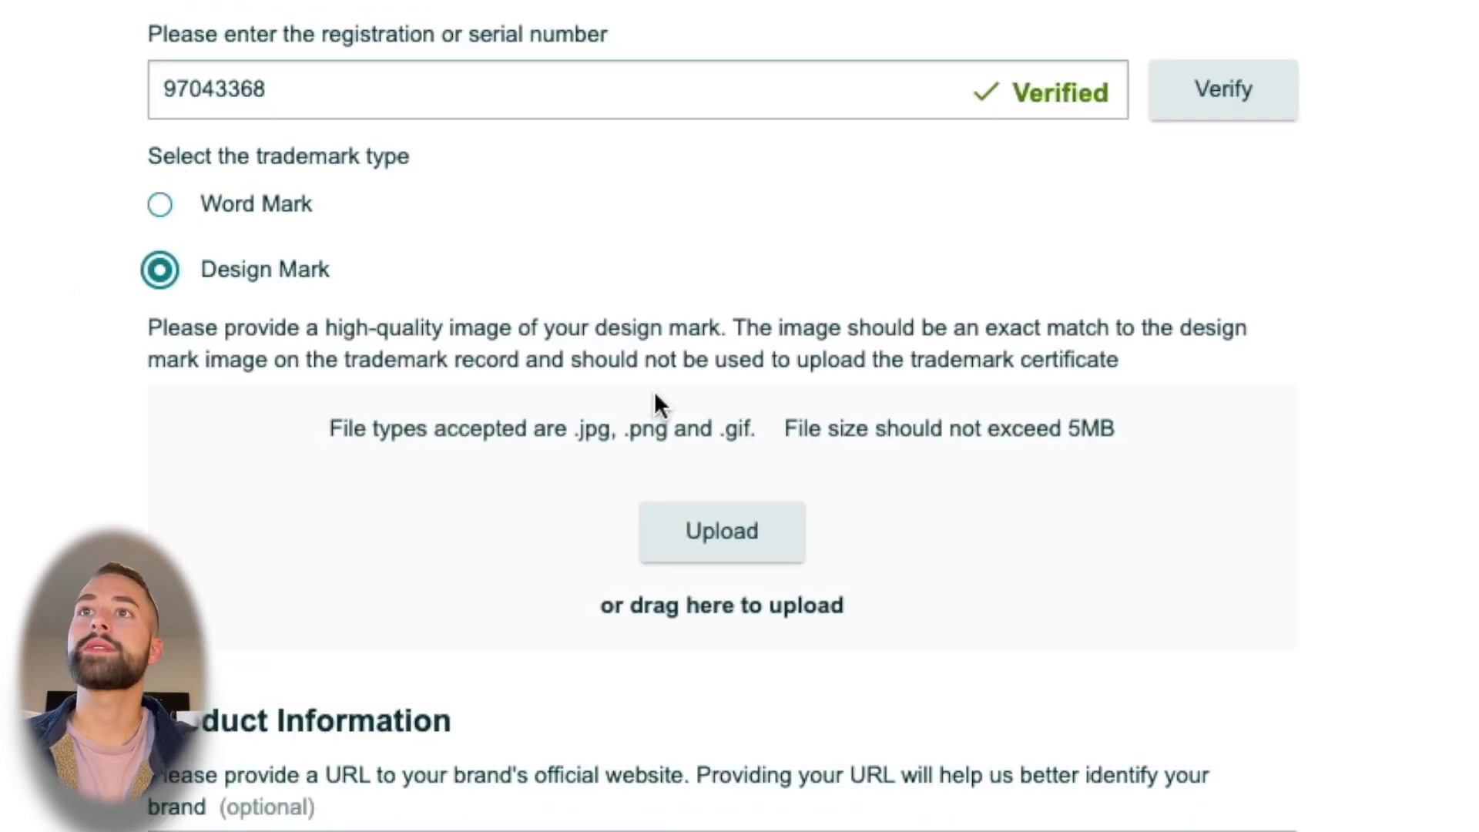
{"action": "scroll", "coordinate": [654, 393], "scroll_direction": "down", "scroll_amount": 2}
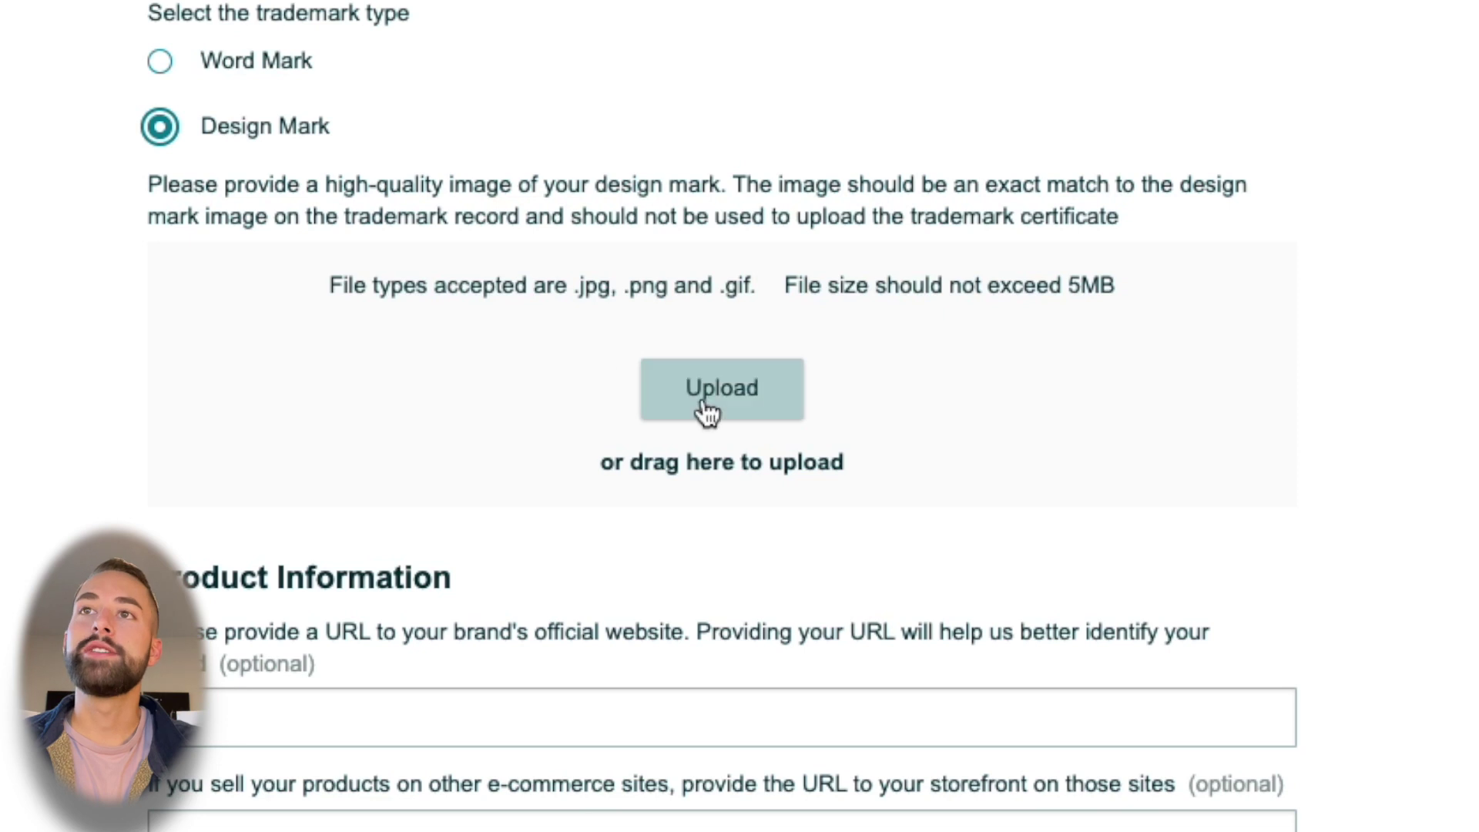
{"action": "left_click", "coordinate": [716, 402]}
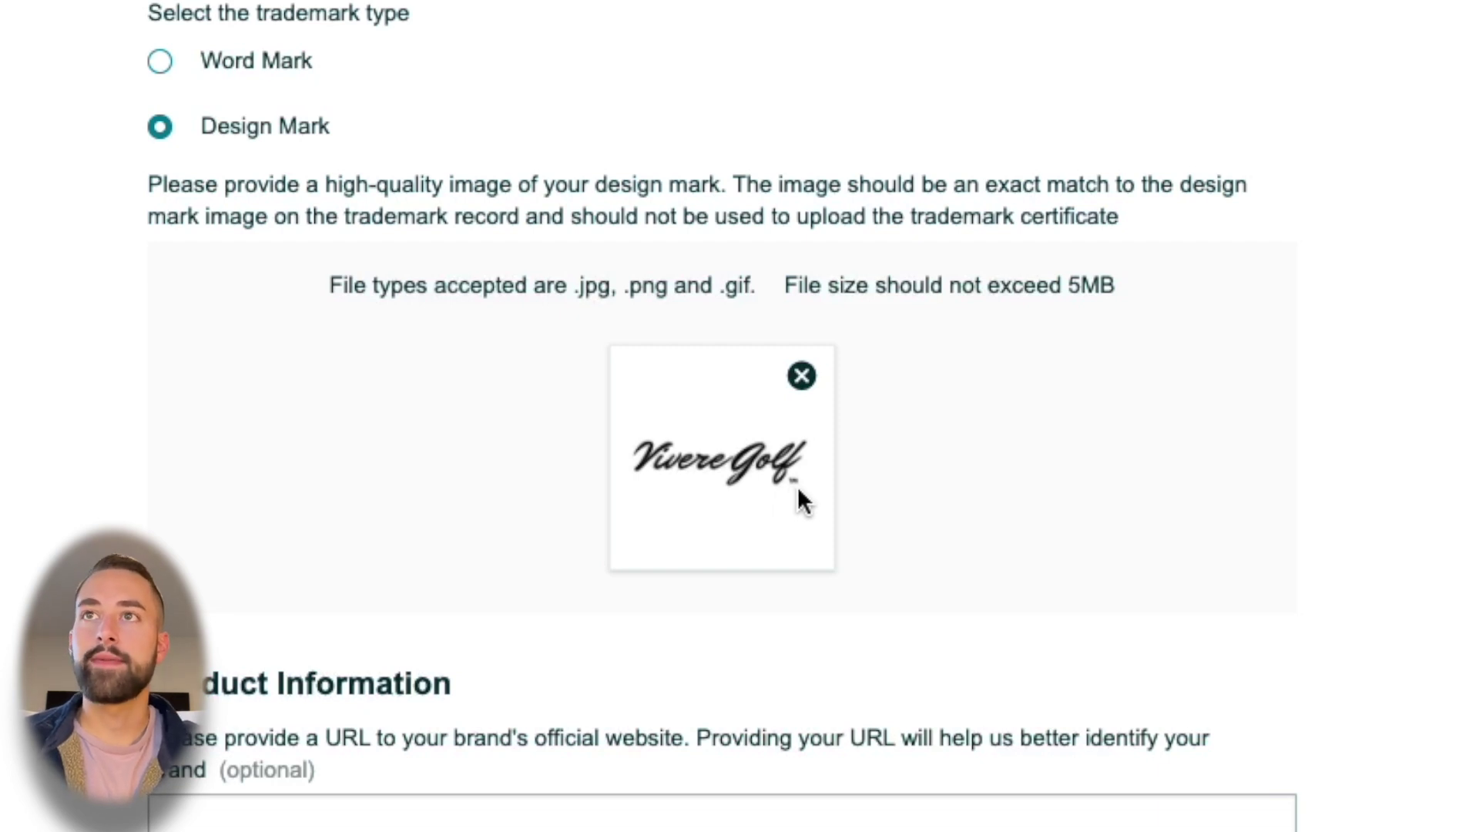
{"action": "scroll", "coordinate": [795, 486], "scroll_direction": "down", "scroll_amount": 2}
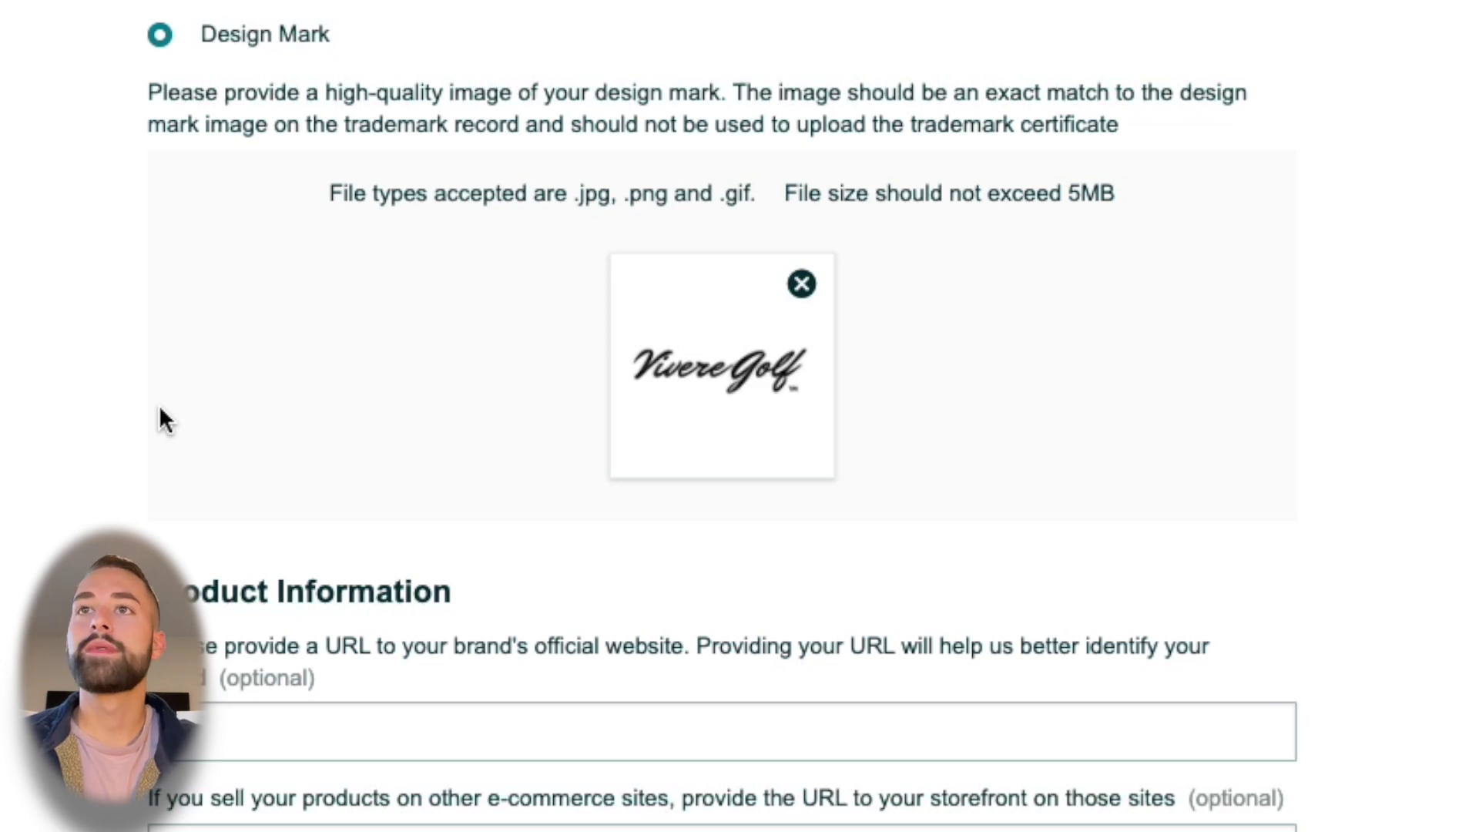
{"action": "scroll", "coordinate": [160, 409], "scroll_direction": "down", "scroll_amount": 1}
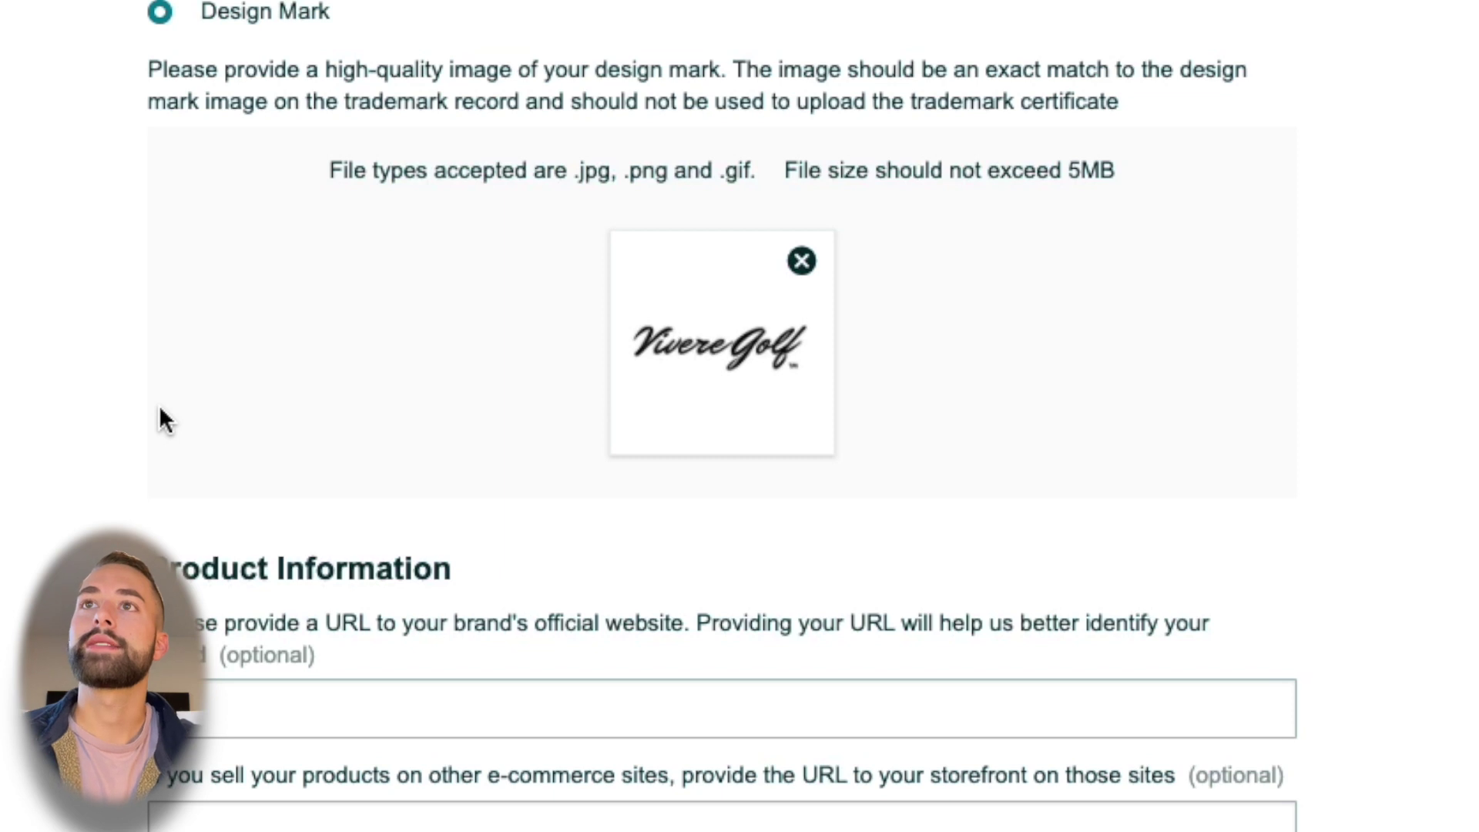
{"action": "scroll", "coordinate": [160, 420], "scroll_direction": "down", "scroll_amount": 5}
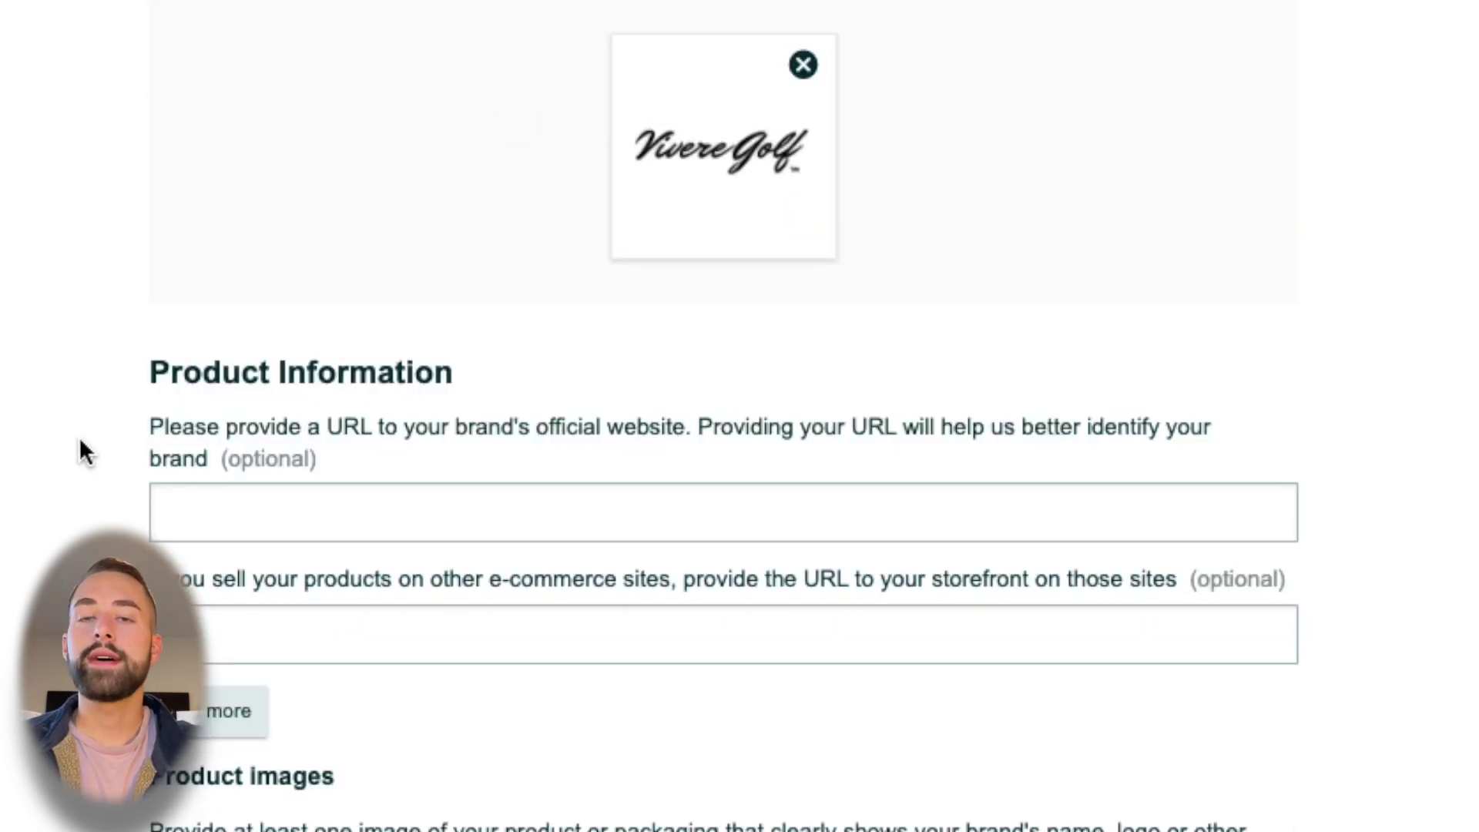
{"action": "scroll", "coordinate": [138, 338], "scroll_direction": "down", "scroll_amount": 5}
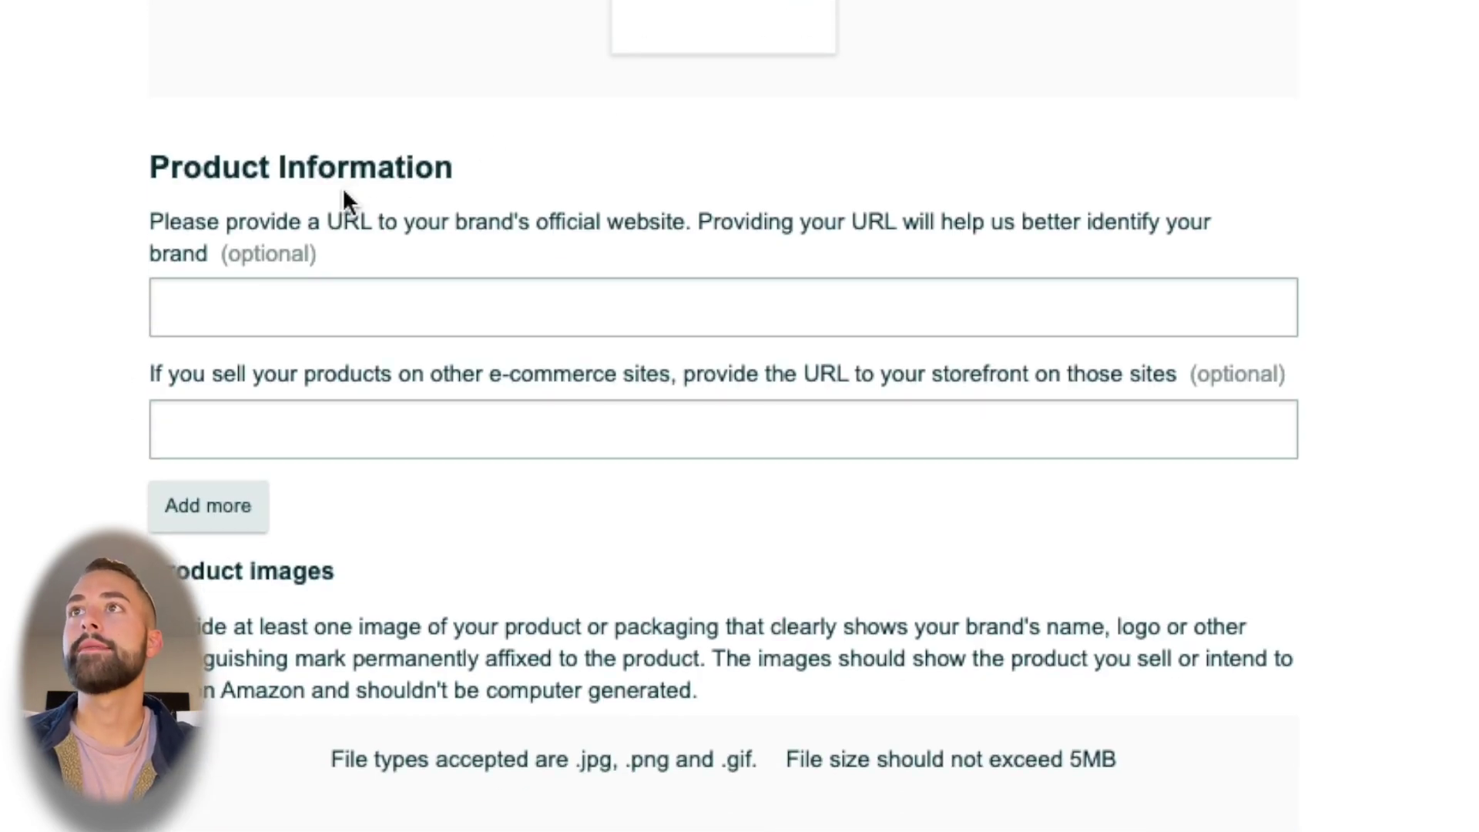
{"action": "scroll", "coordinate": [108, 192], "scroll_direction": "down", "scroll_amount": 1}
{"action": "scroll", "coordinate": [109, 192], "scroll_direction": "down", "scroll_amount": 2}
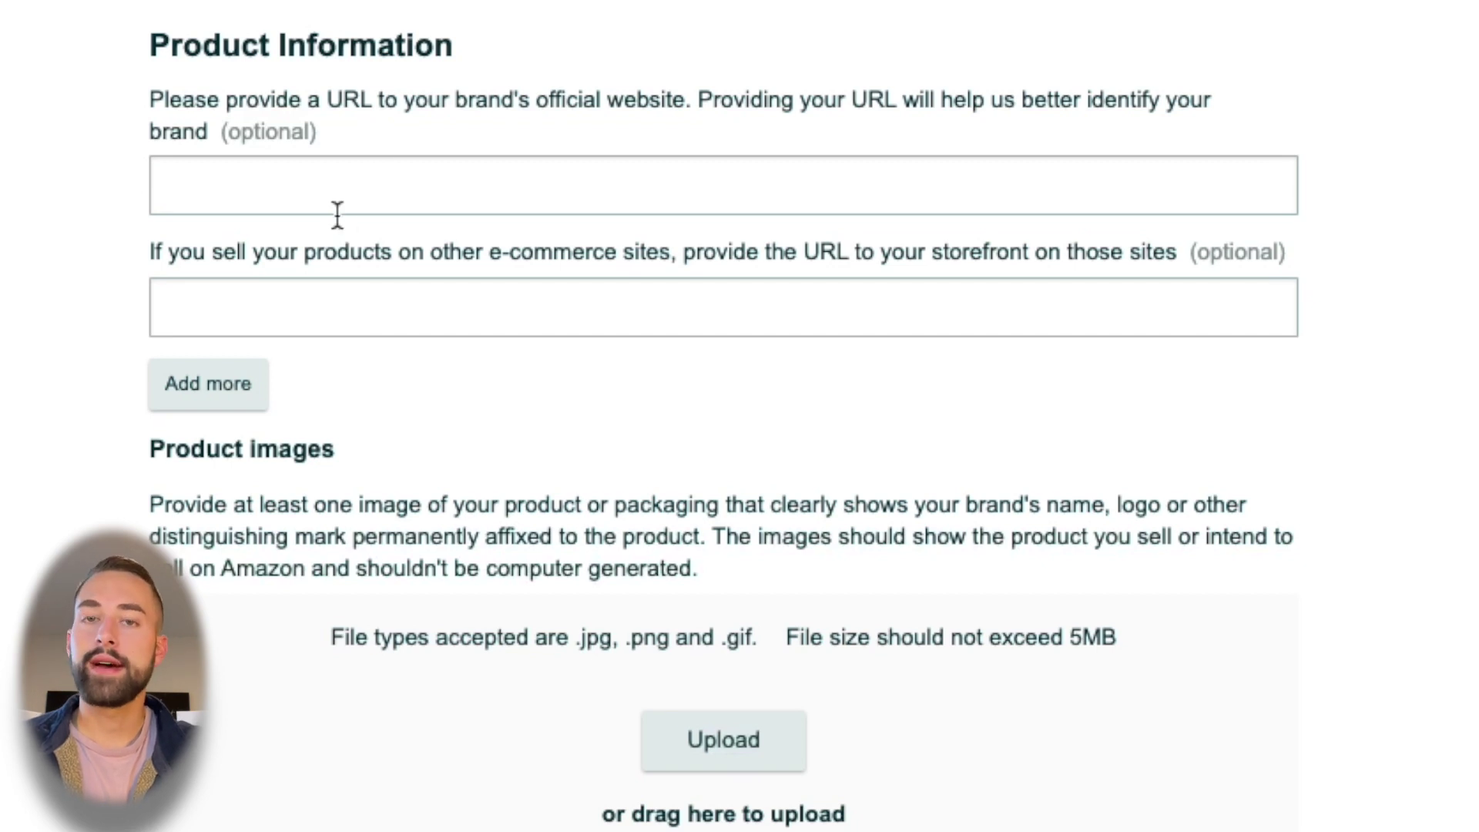
{"action": "double_click", "coordinate": [279, 136]}
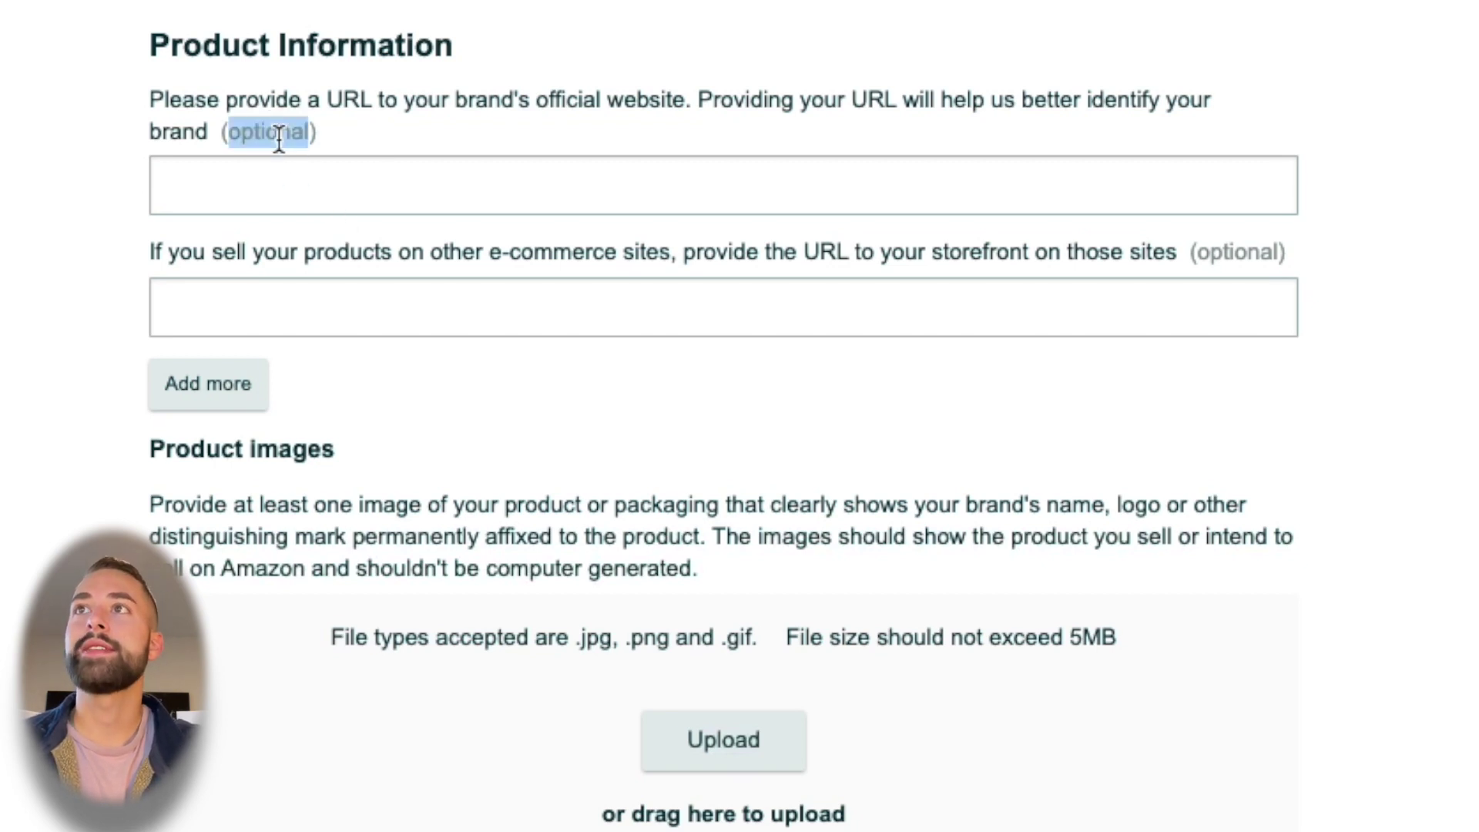
{"action": "double_click", "coordinate": [1207, 251]}
{"action": "left_click", "coordinate": [1287, 409]}
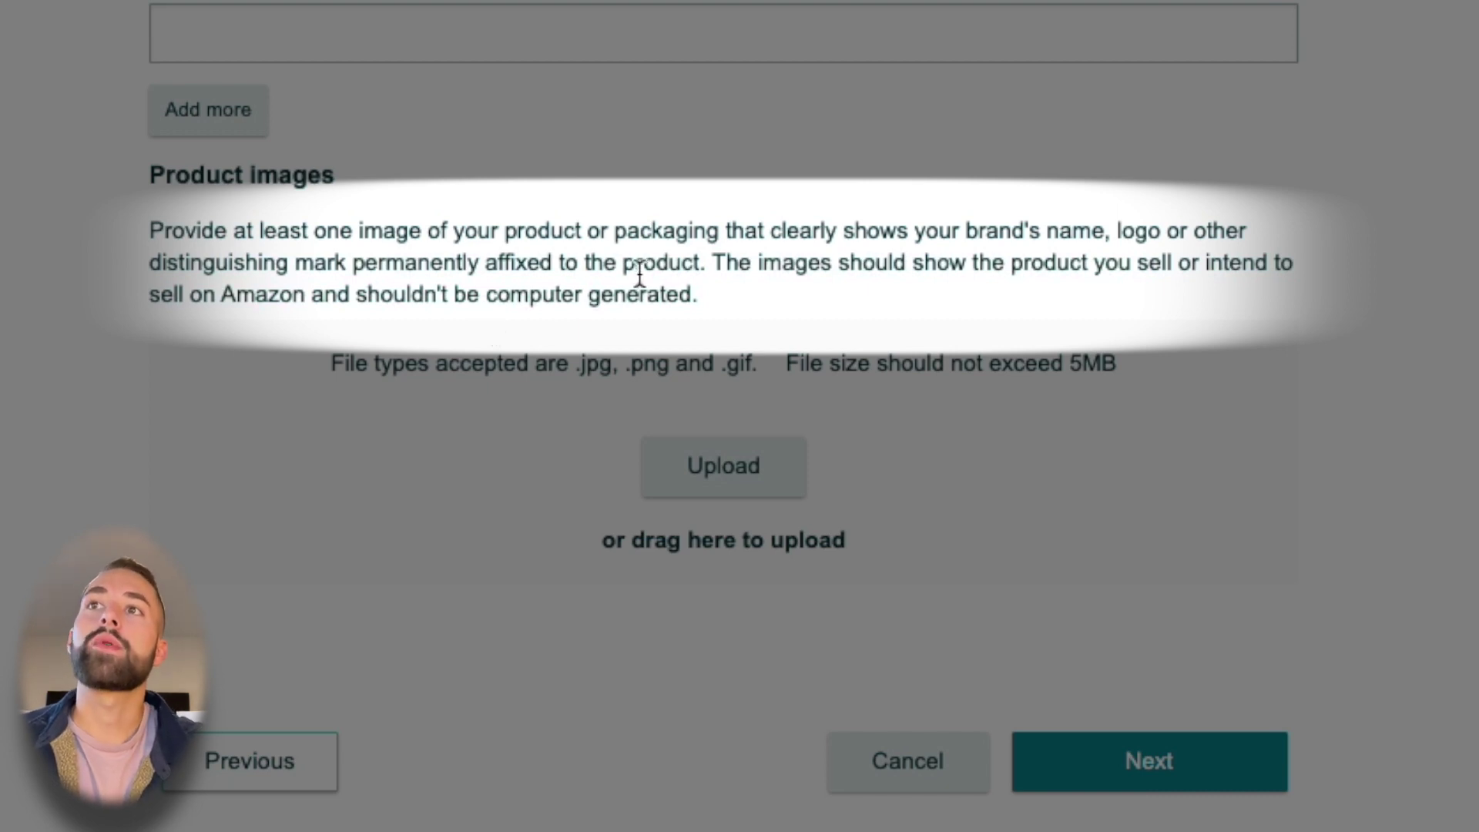
{"action": "left_click_drag", "start_coordinate": [699, 295], "coordinate": [488, 295]}
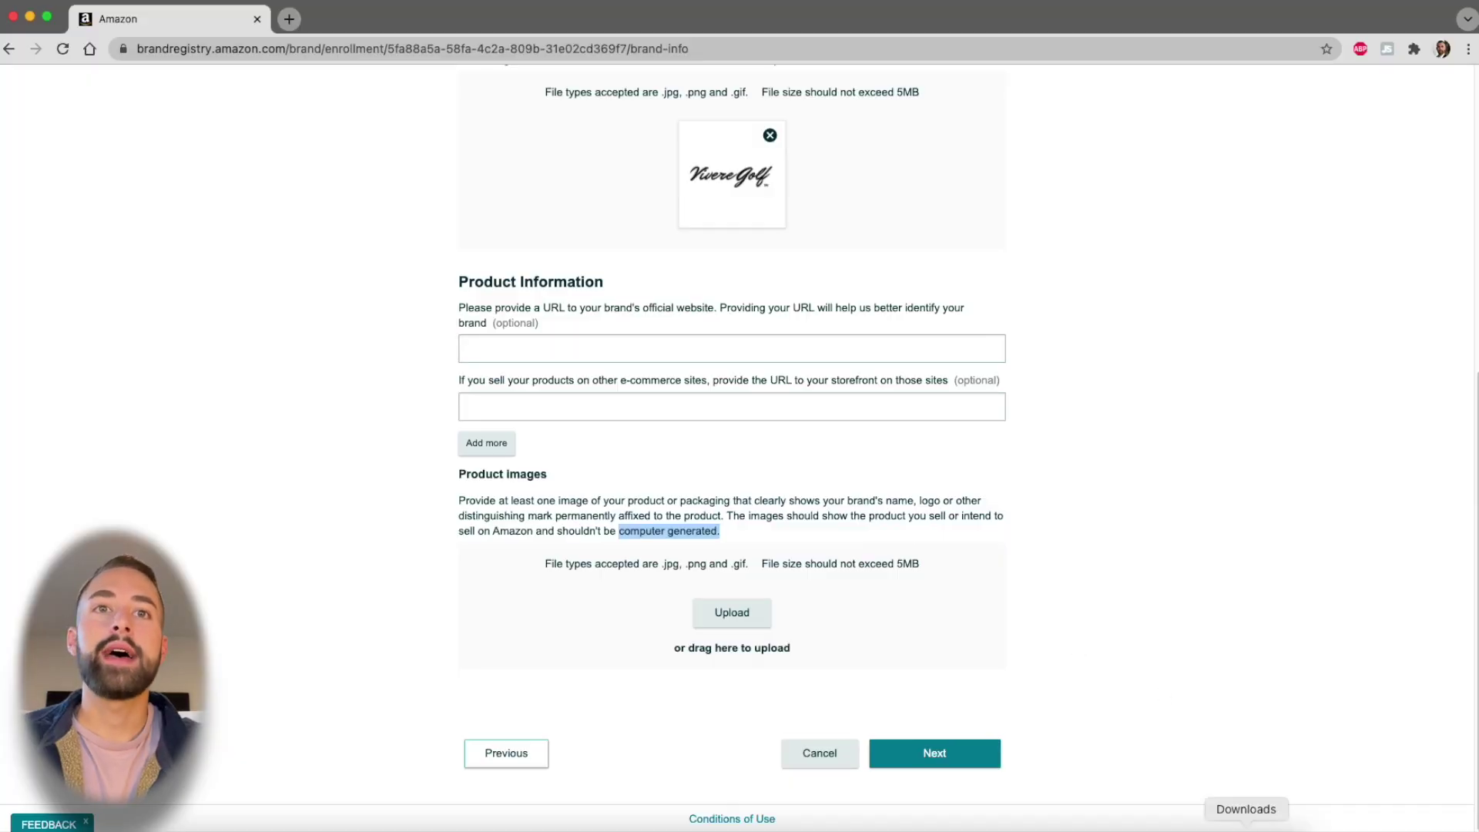
Open a downloaded putter photo in Preview and try selecting the whole image
{"action": "left_click", "coordinate": [1246, 818]}
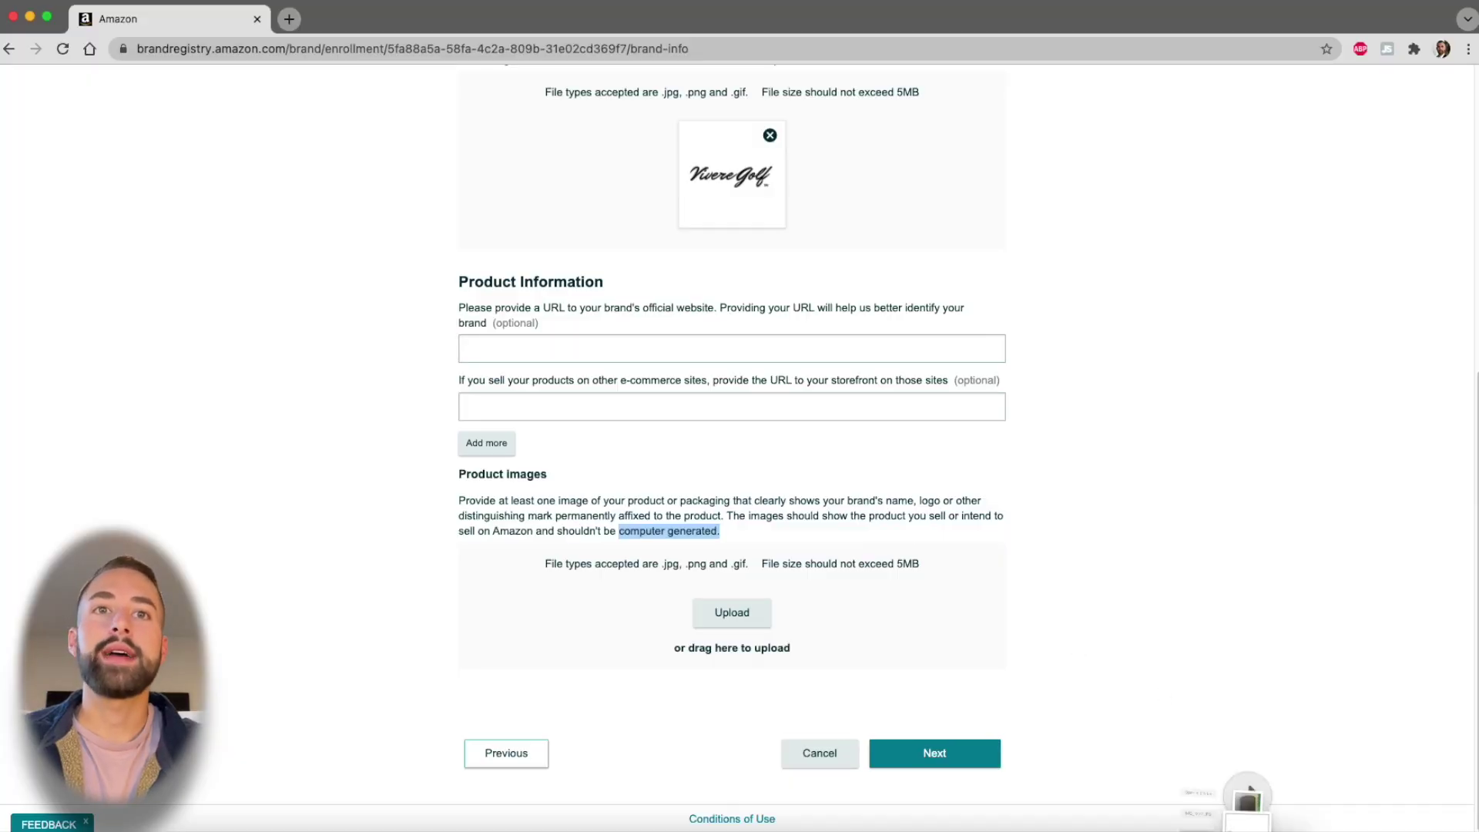
{"action": "left_click", "coordinate": [1252, 739]}
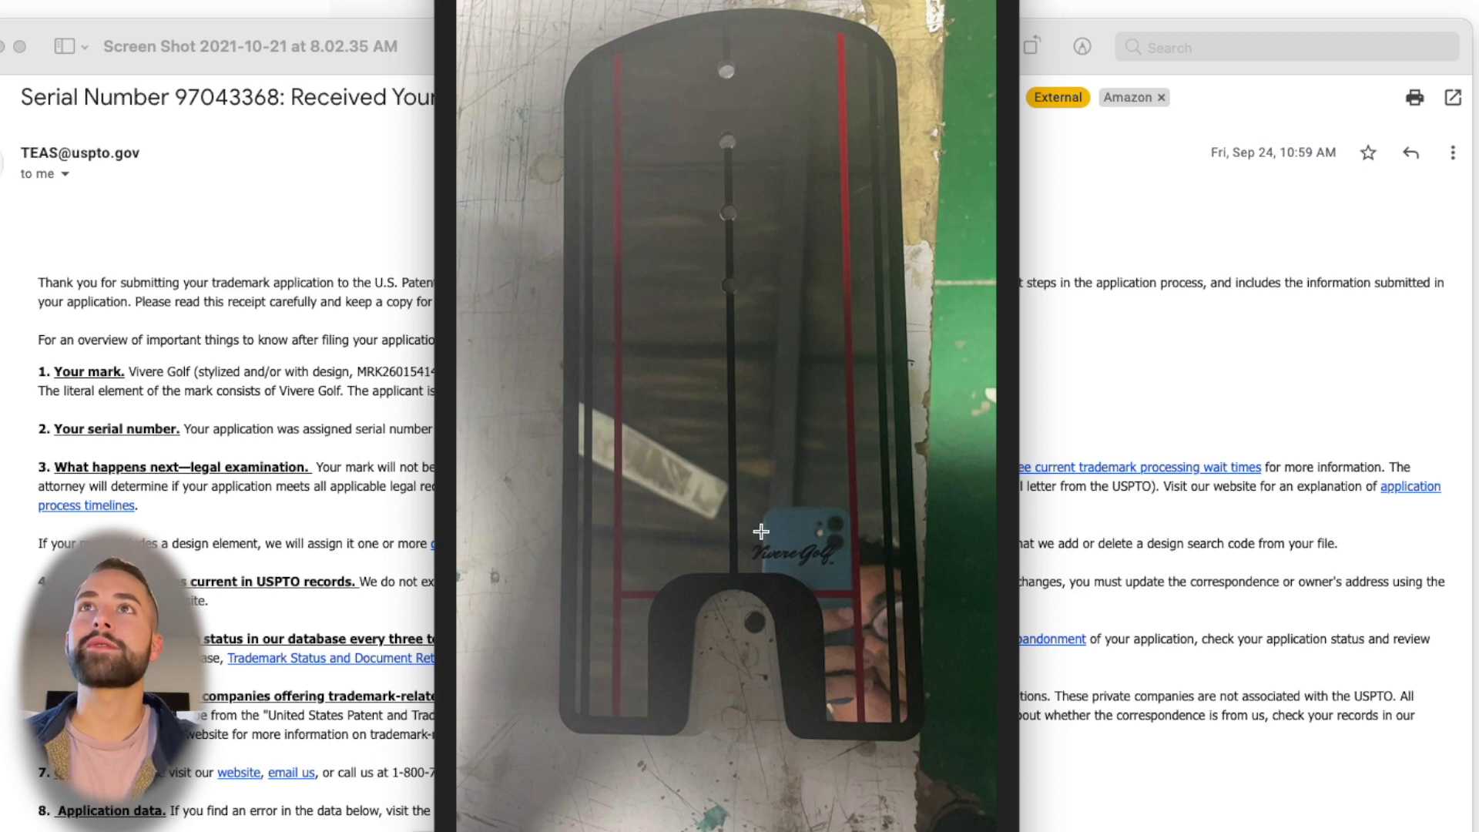
{"action": "left_click_drag", "start_coordinate": [550, 5], "coordinate": [947, 781]}
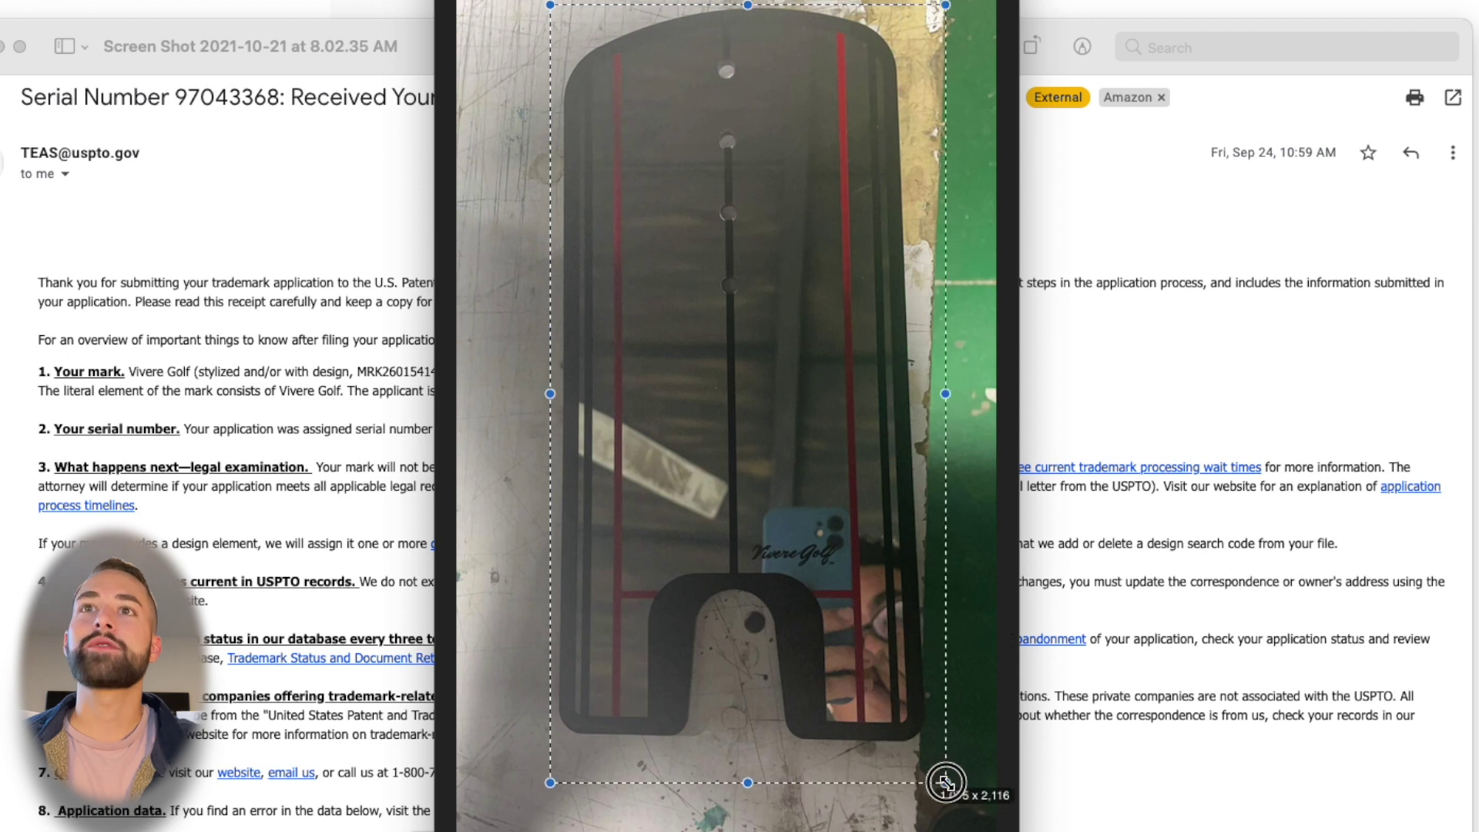
{"action": "left_click", "coordinate": [983, 710]}
Select the Vivere Golf logo, zoom in, and tighten the selection around it
{"action": "left_click_drag", "start_coordinate": [735, 530], "coordinate": [848, 581]}
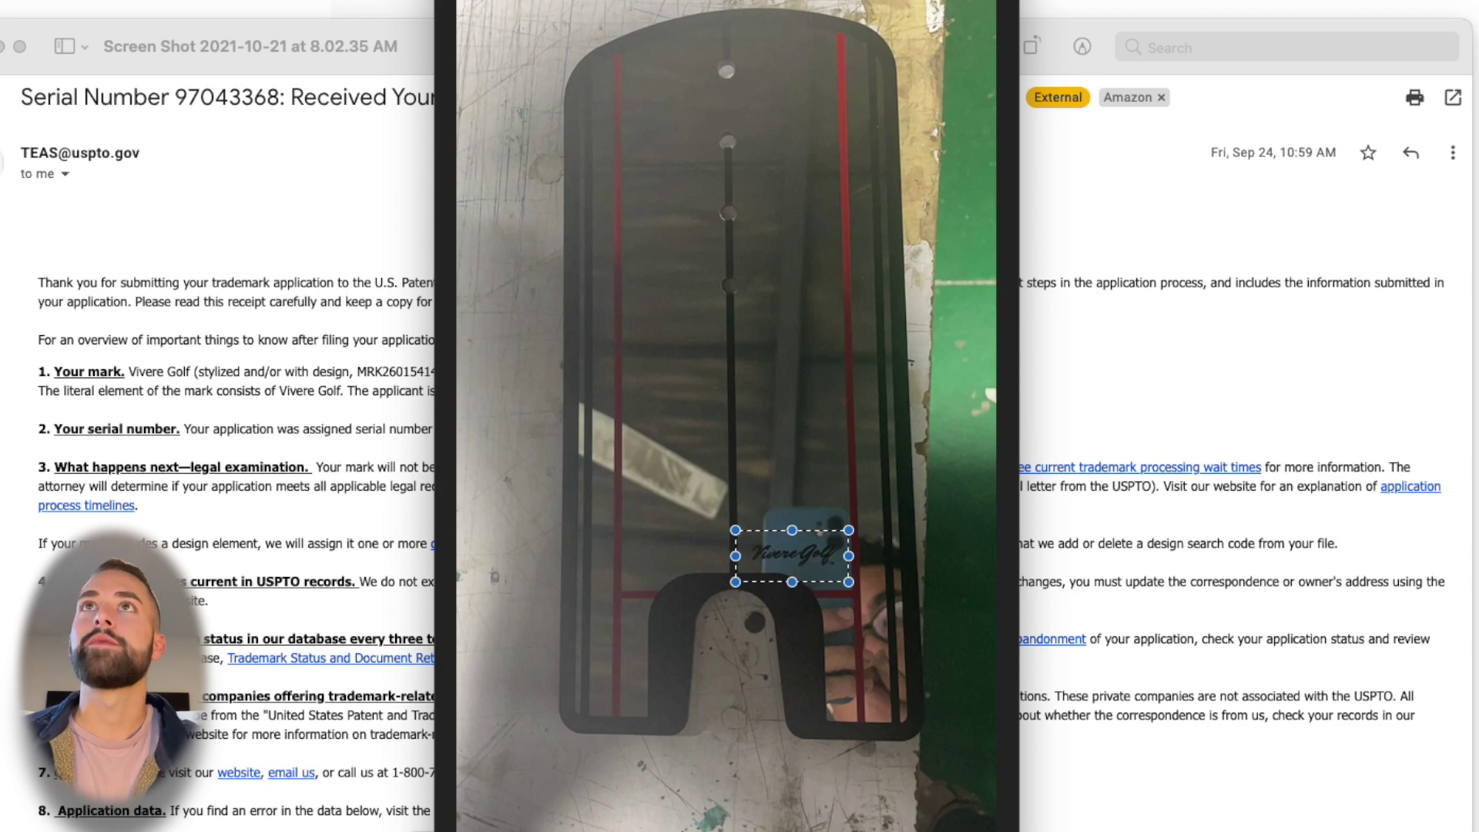
{"action": "key", "text": "super+plus"}
{"action": "scroll", "coordinate": [827, 692], "scroll_direction": "down", "scroll_amount": 2}
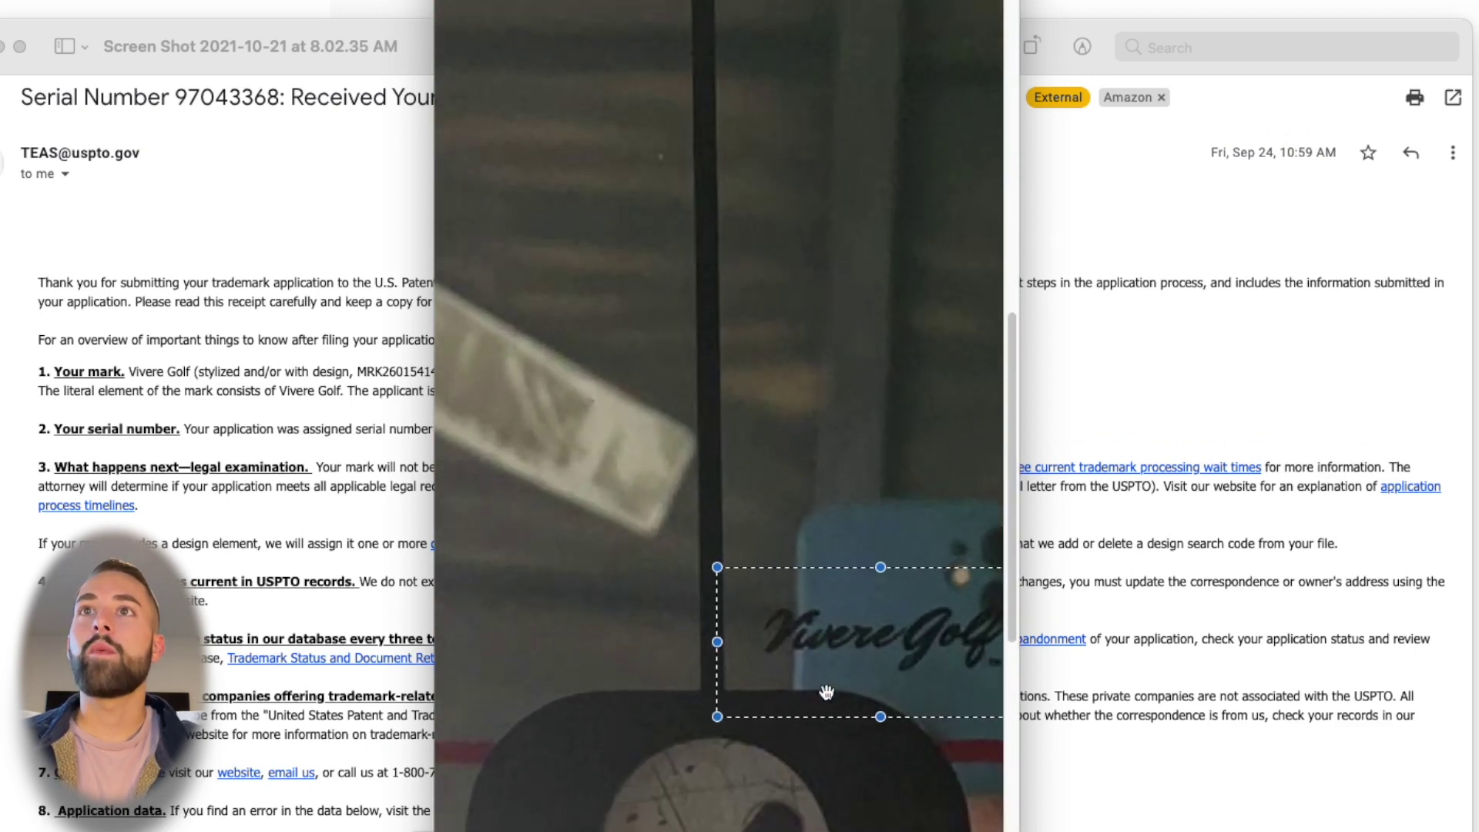
{"action": "scroll", "coordinate": [827, 692], "scroll_direction": "down", "scroll_amount": 2}
{"action": "scroll", "coordinate": [826, 692], "scroll_direction": "right", "scroll_amount": 2}
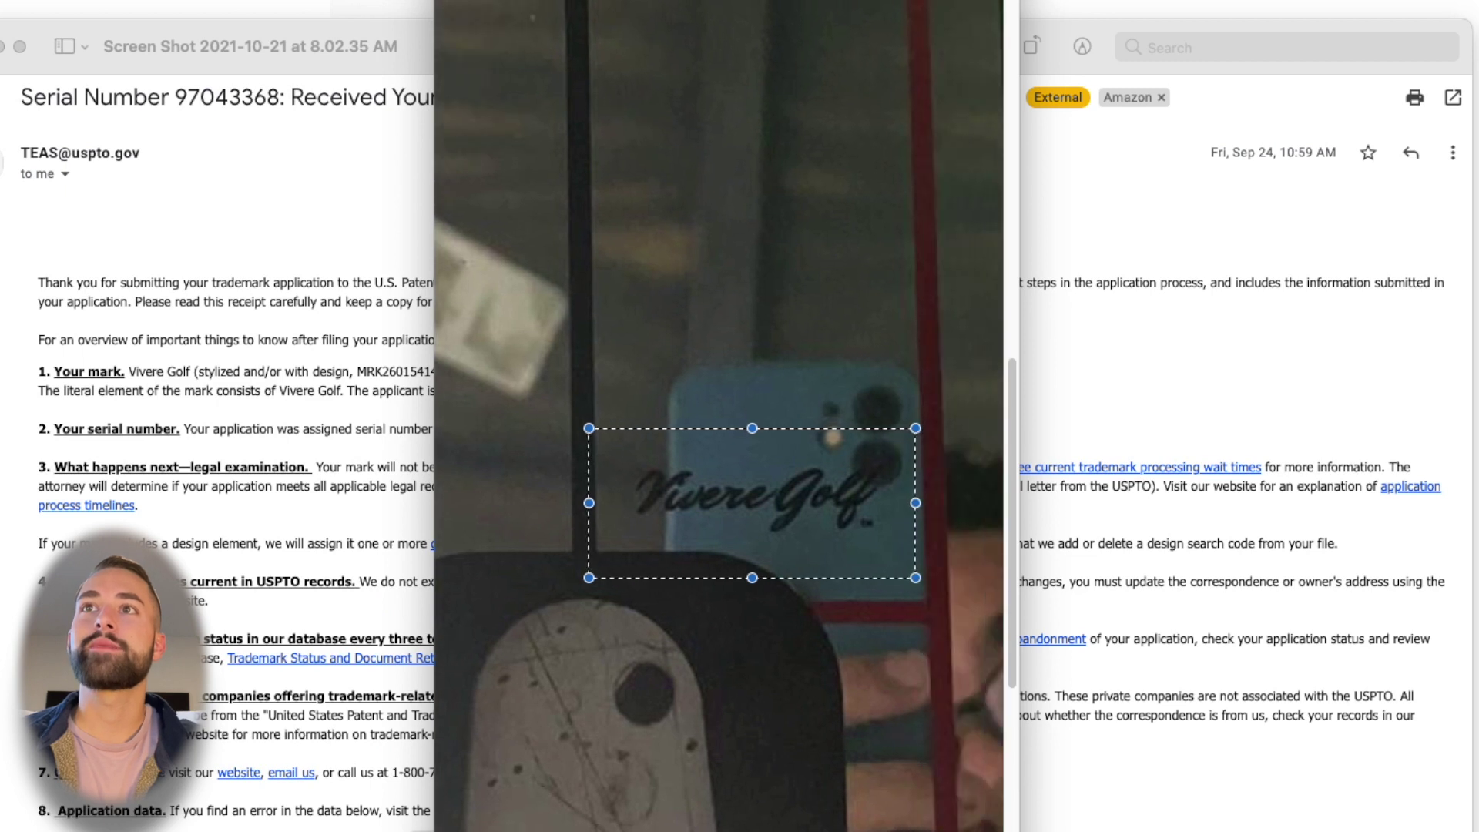
{"action": "scroll", "coordinate": [821, 724], "scroll_direction": "down", "scroll_amount": 2}
{"action": "left_click_drag", "start_coordinate": [559, 404], "coordinate": [850, 502]}
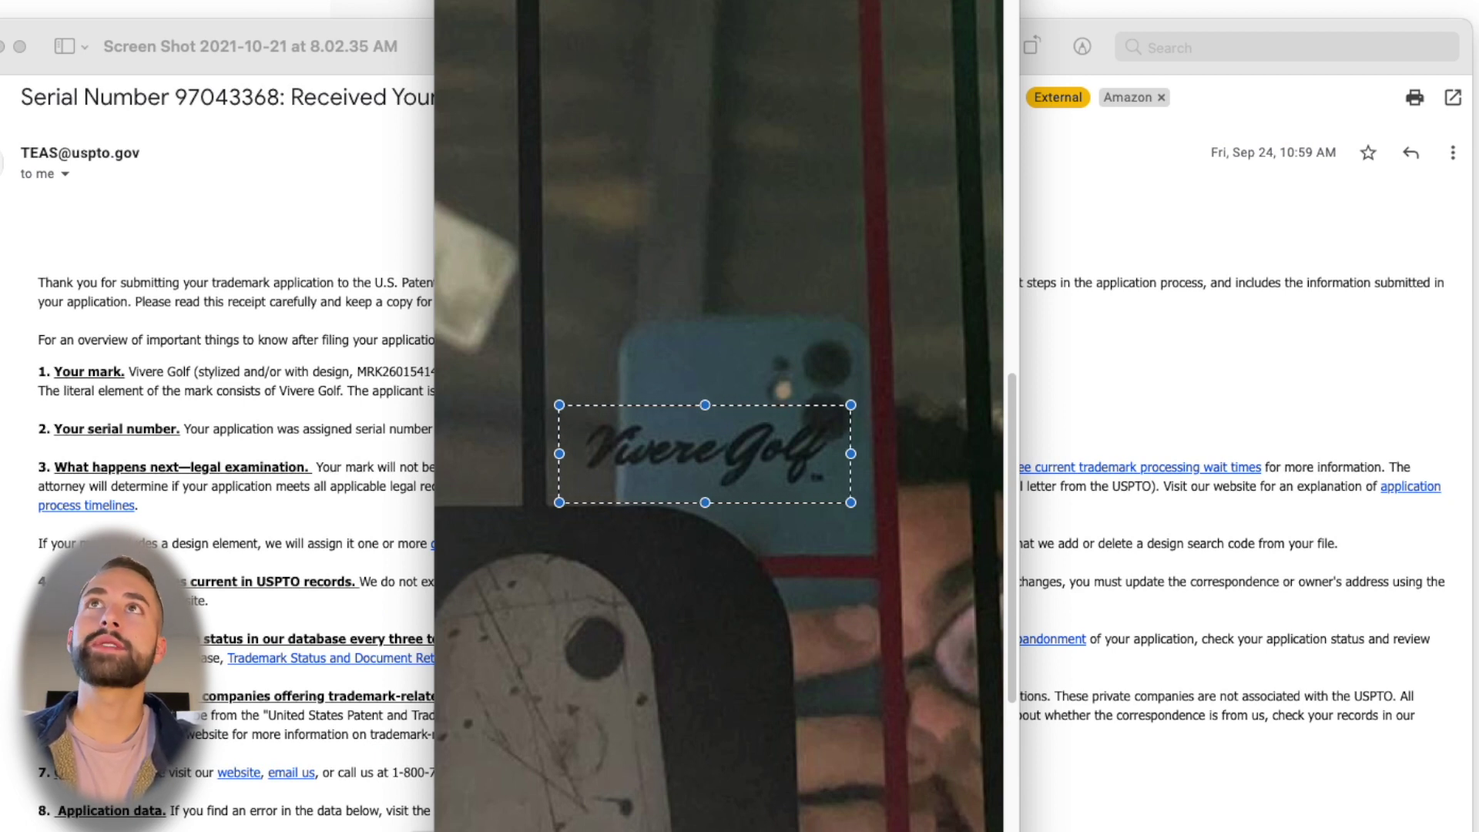
{"action": "scroll", "coordinate": [718, 416], "scroll_direction": "down", "scroll_amount": 5}
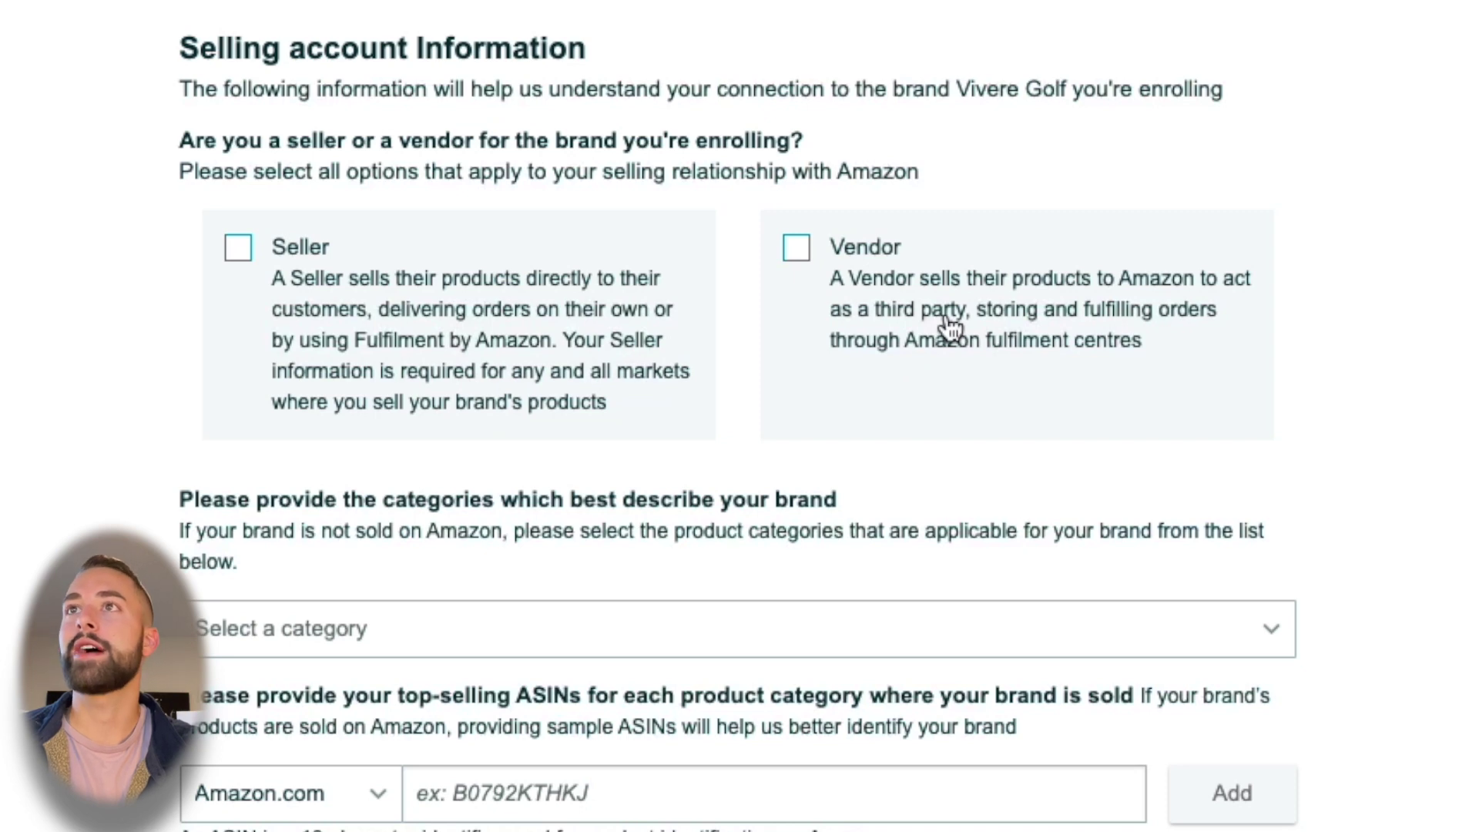
Mark the relationship as Seller and tick the selling account managing the brand
{"action": "left_click", "coordinate": [354, 265]}
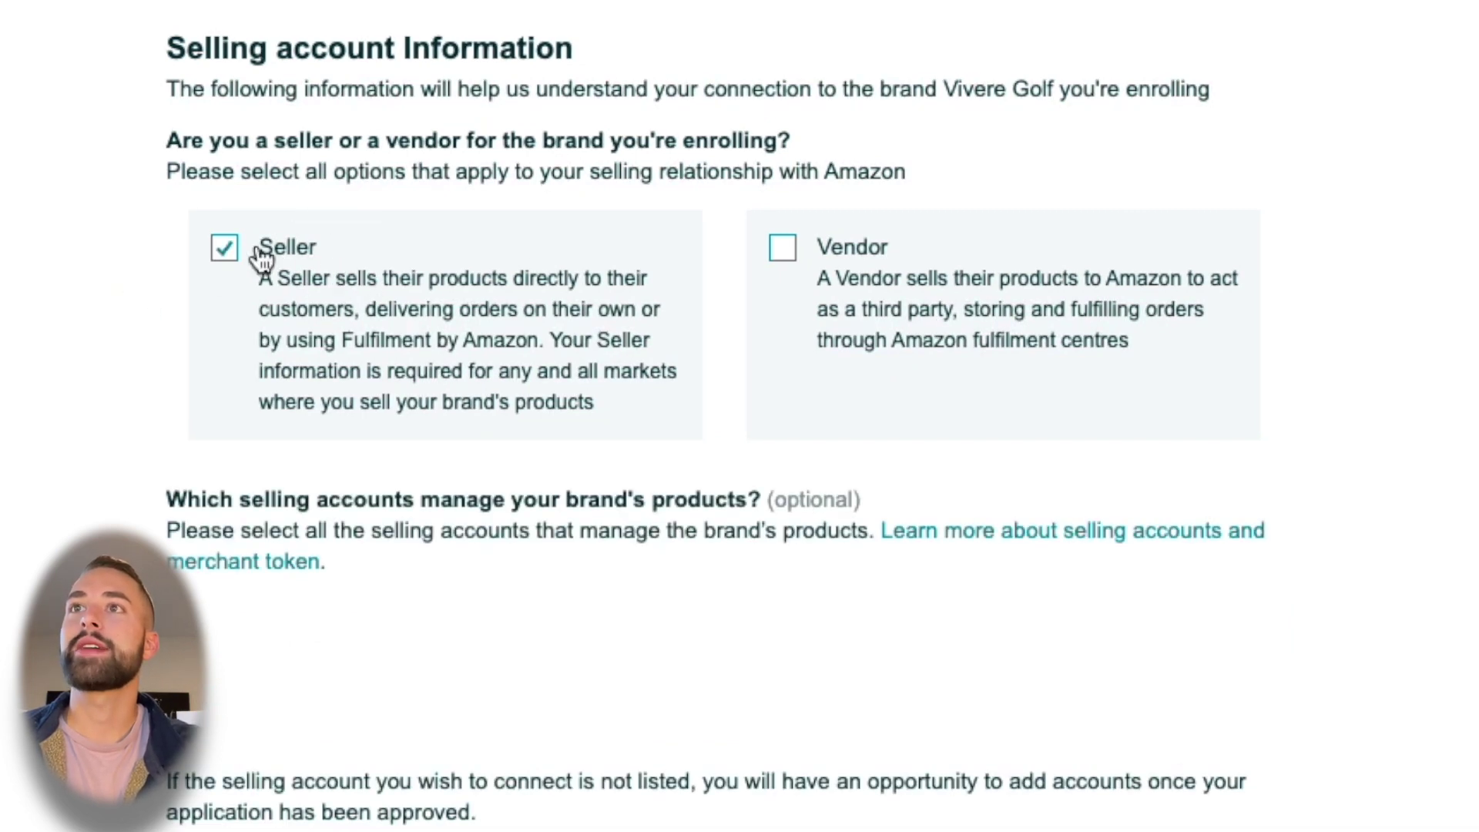
{"action": "scroll", "coordinate": [91, 266], "scroll_direction": "down", "scroll_amount": 4}
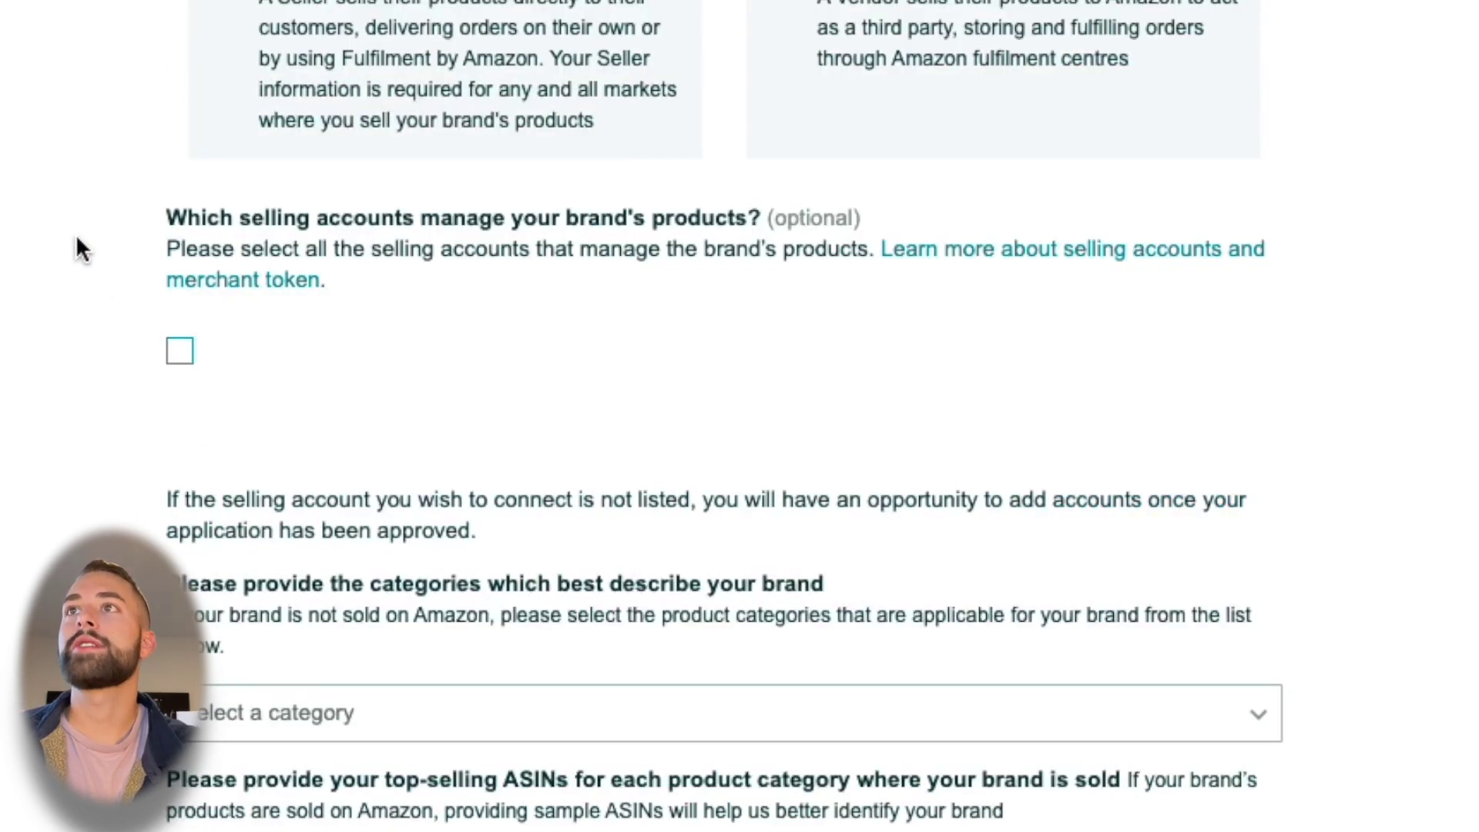
{"action": "left_click", "coordinate": [177, 356]}
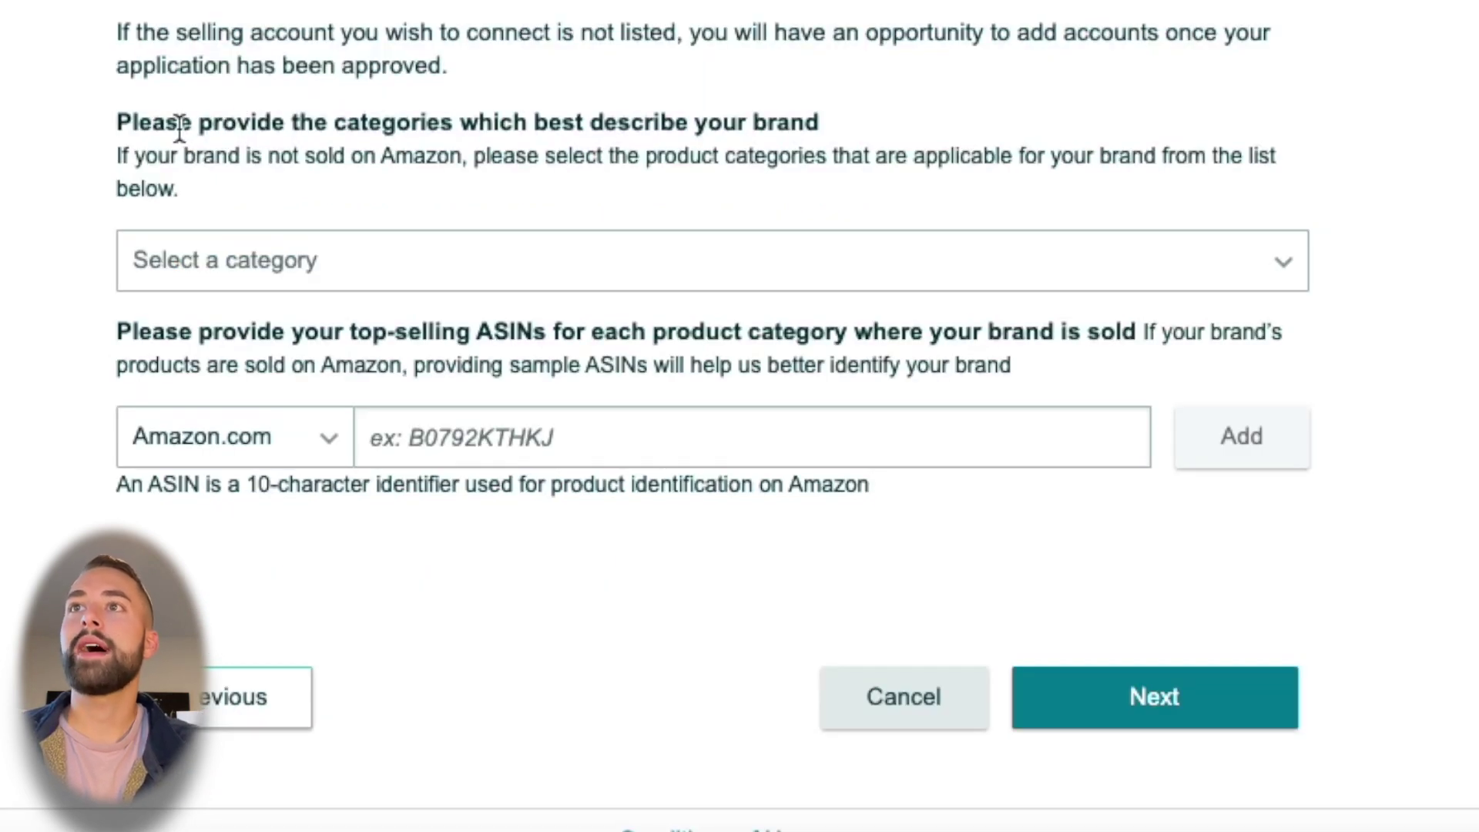
Choose Sports & Outdoors as the brand category and advance to distribution information
{"action": "left_click", "coordinate": [328, 286]}
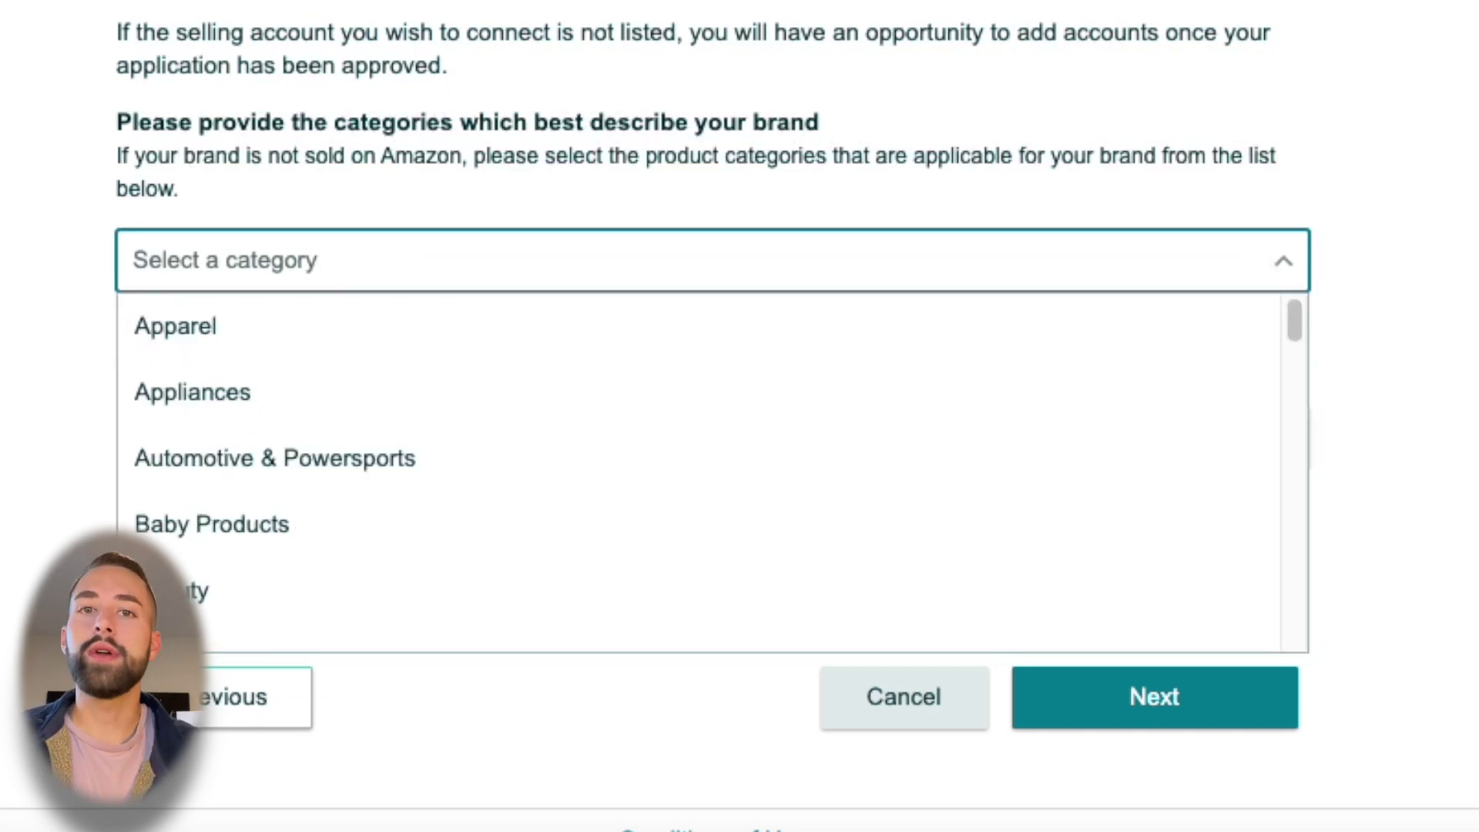
{"action": "scroll", "coordinate": [455, 422], "scroll_direction": "down", "scroll_amount": 15}
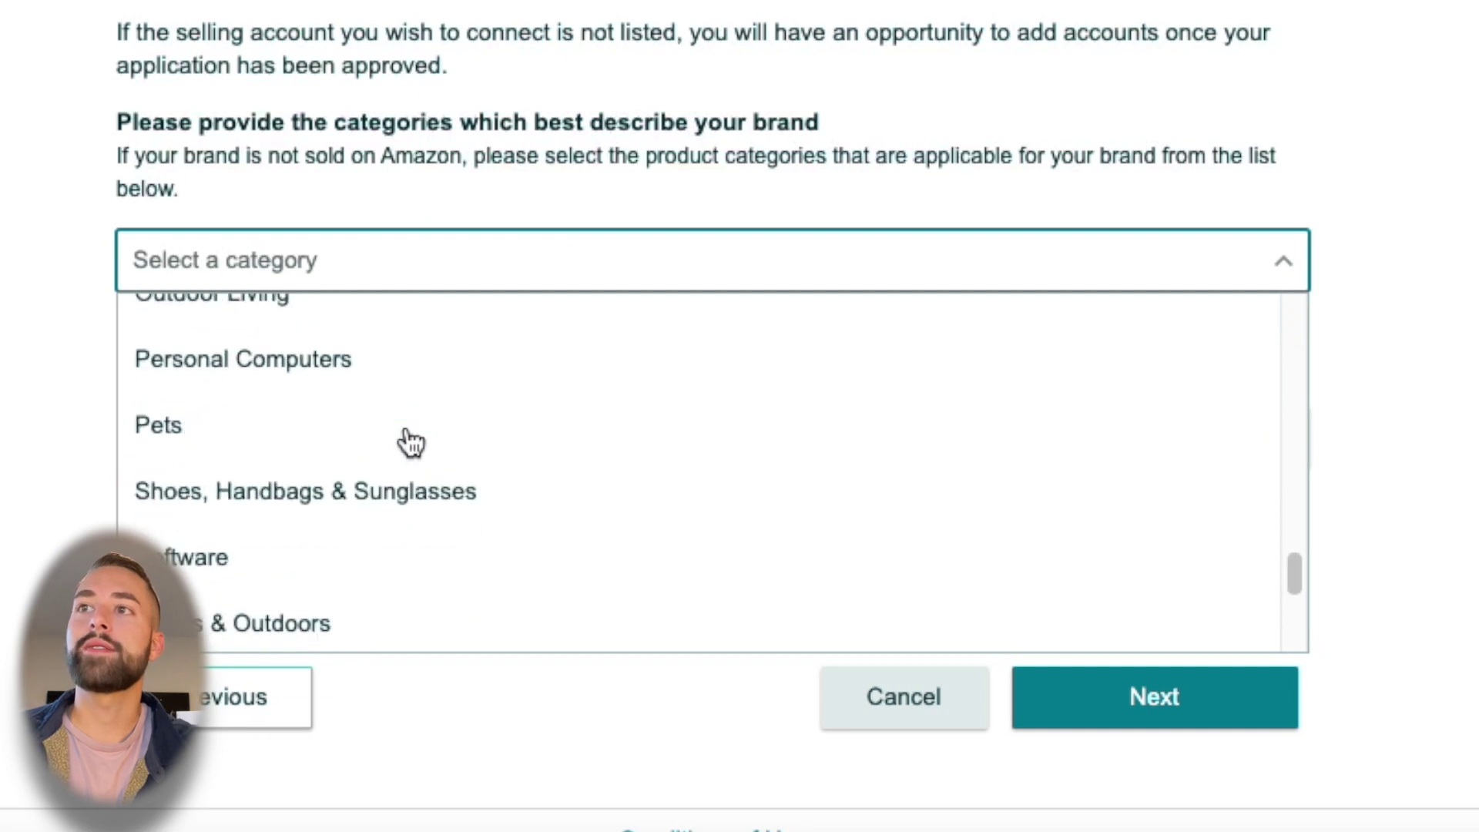
{"action": "scroll", "coordinate": [378, 478], "scroll_direction": "down", "scroll_amount": 1}
{"action": "left_click", "coordinate": [318, 580]}
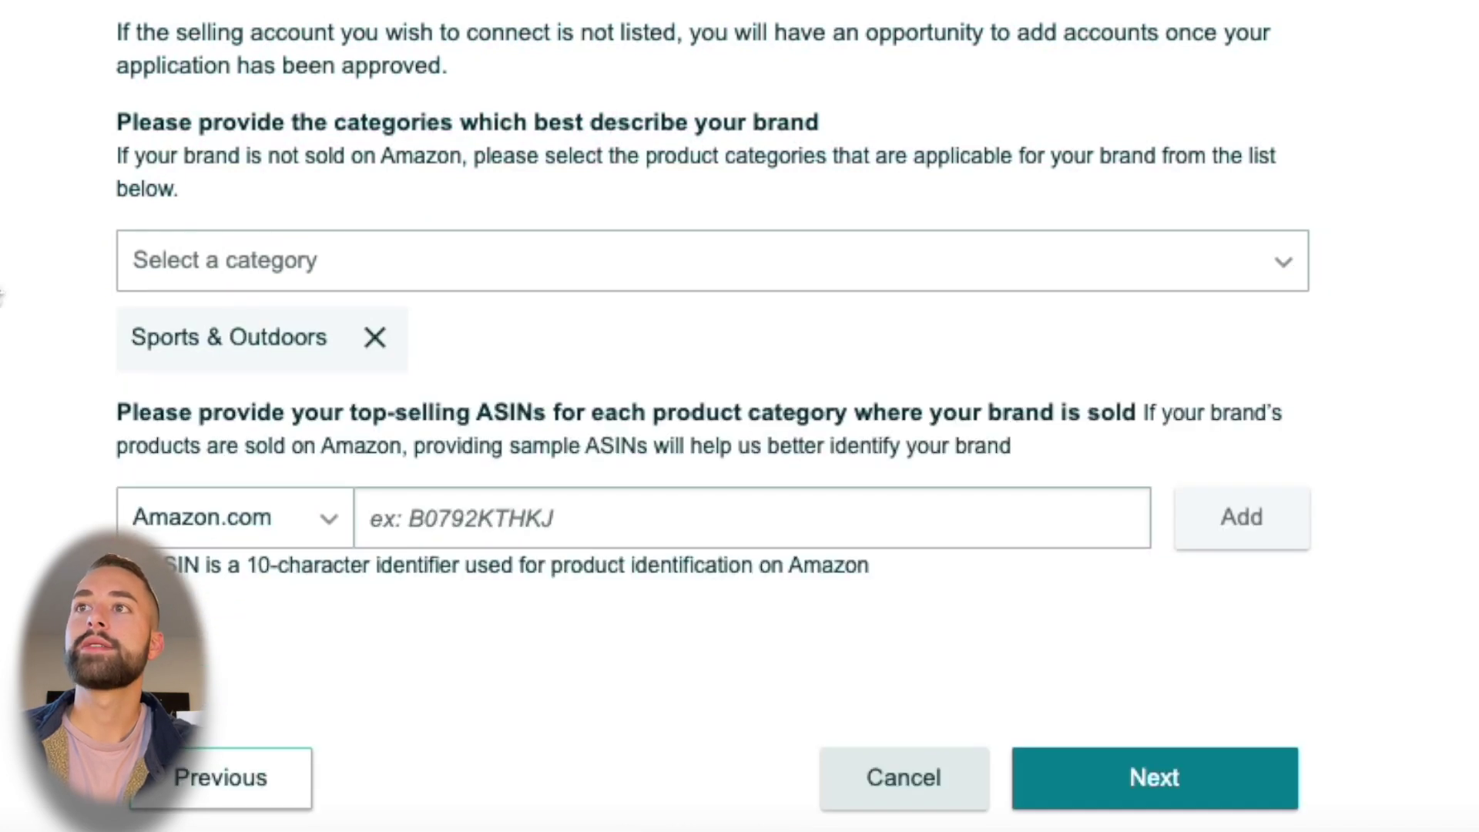
{"action": "scroll", "coordinate": [43, 264], "scroll_direction": "down", "scroll_amount": 1}
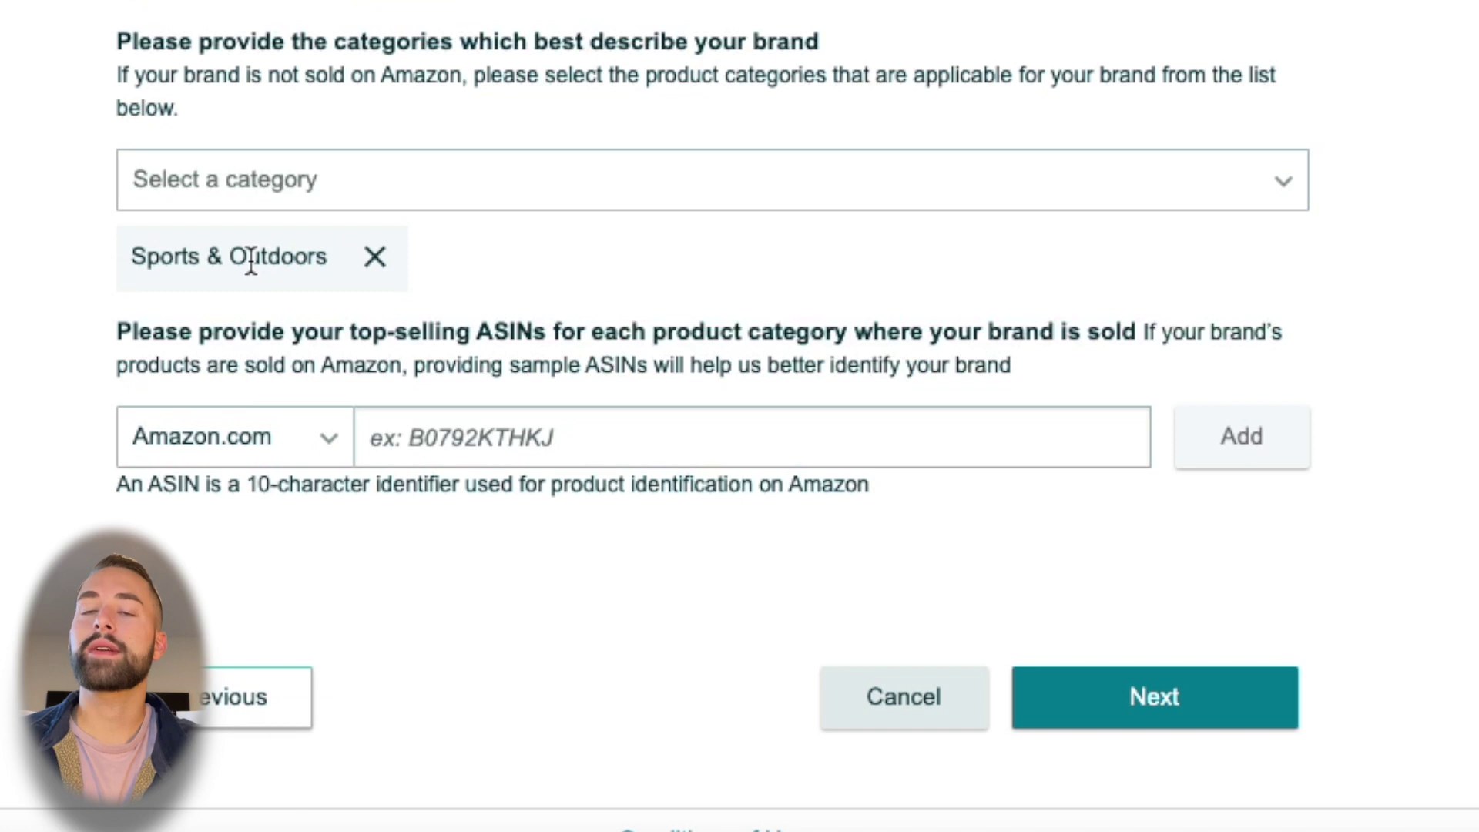
{"action": "left_click", "coordinate": [518, 446]}
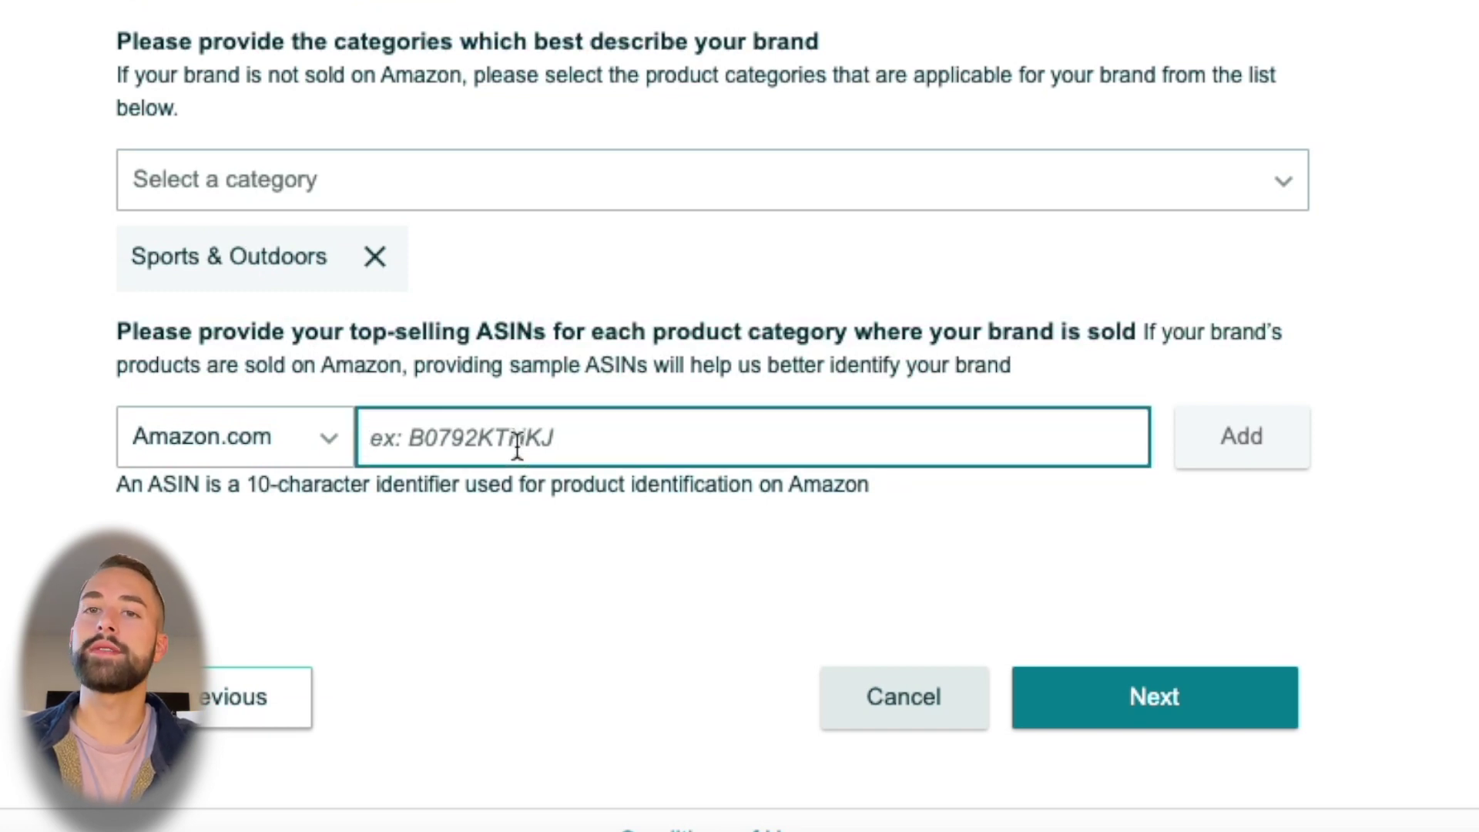
{"action": "left_click", "coordinate": [1148, 704]}
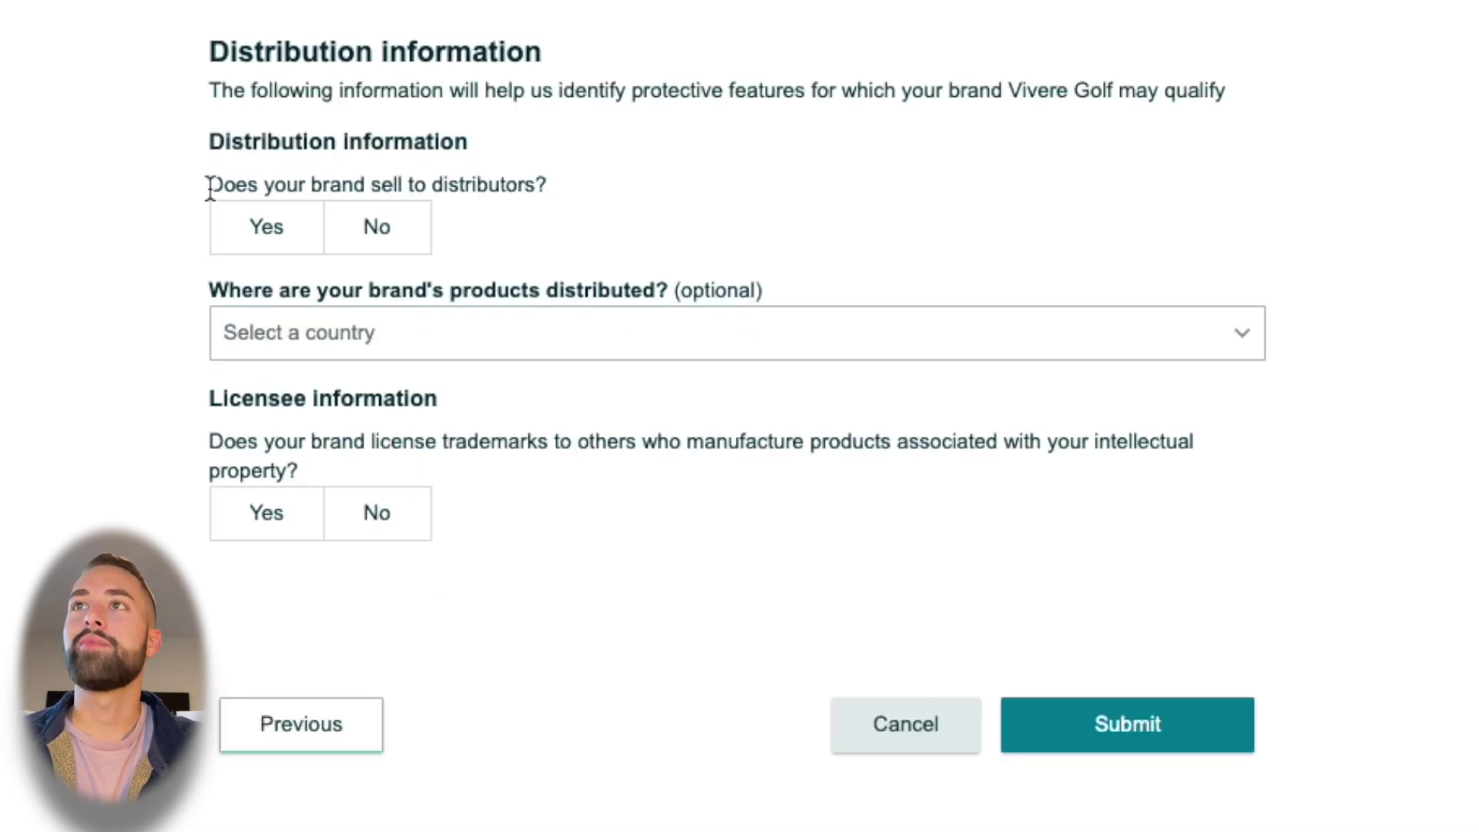
Answer No to selling to distributors and No to licensing the trademark to others
{"action": "left_click", "coordinate": [389, 233]}
{"action": "left_click", "coordinate": [291, 234]}
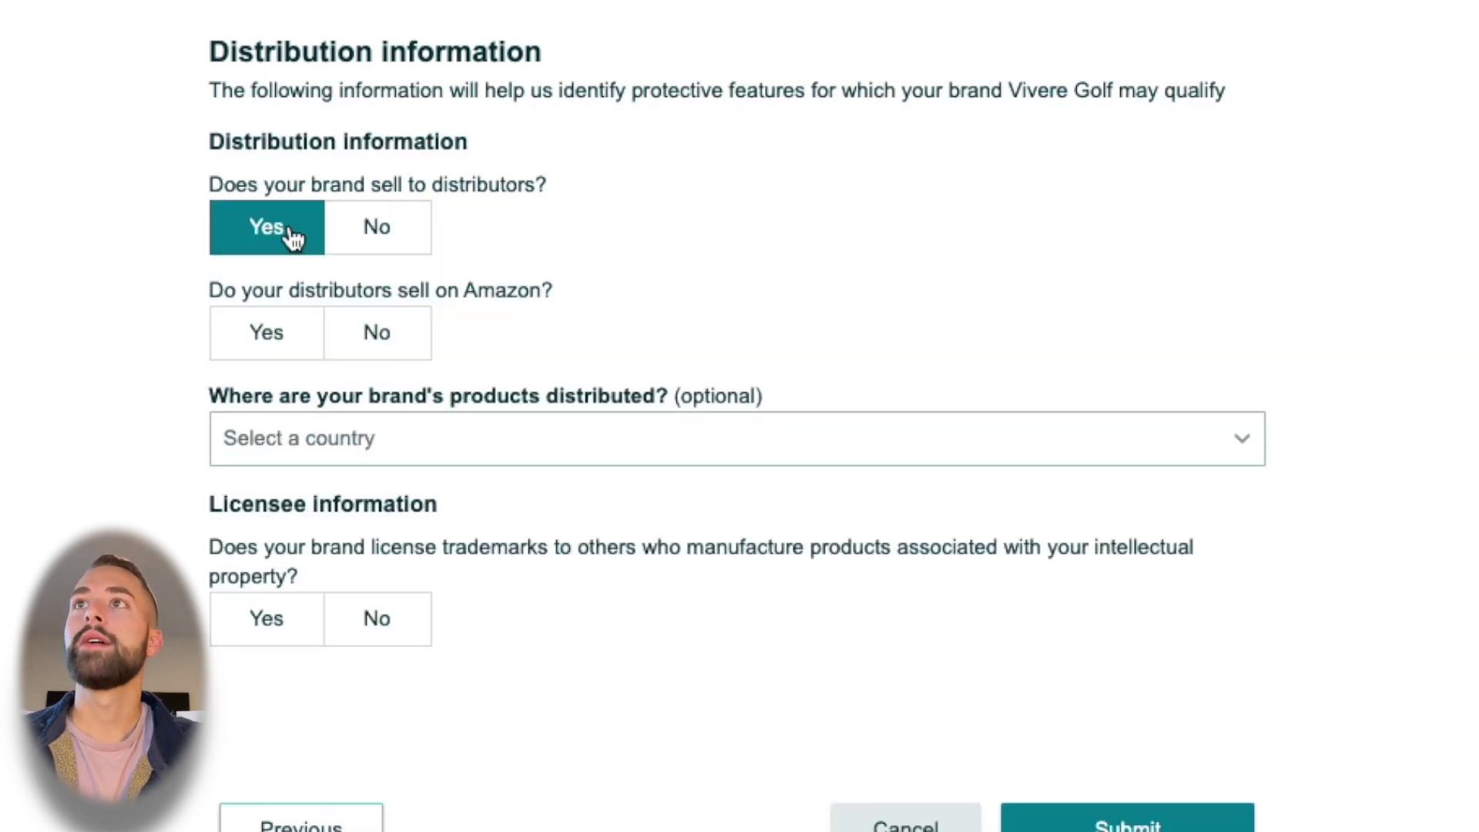
{"action": "left_click", "coordinate": [388, 245]}
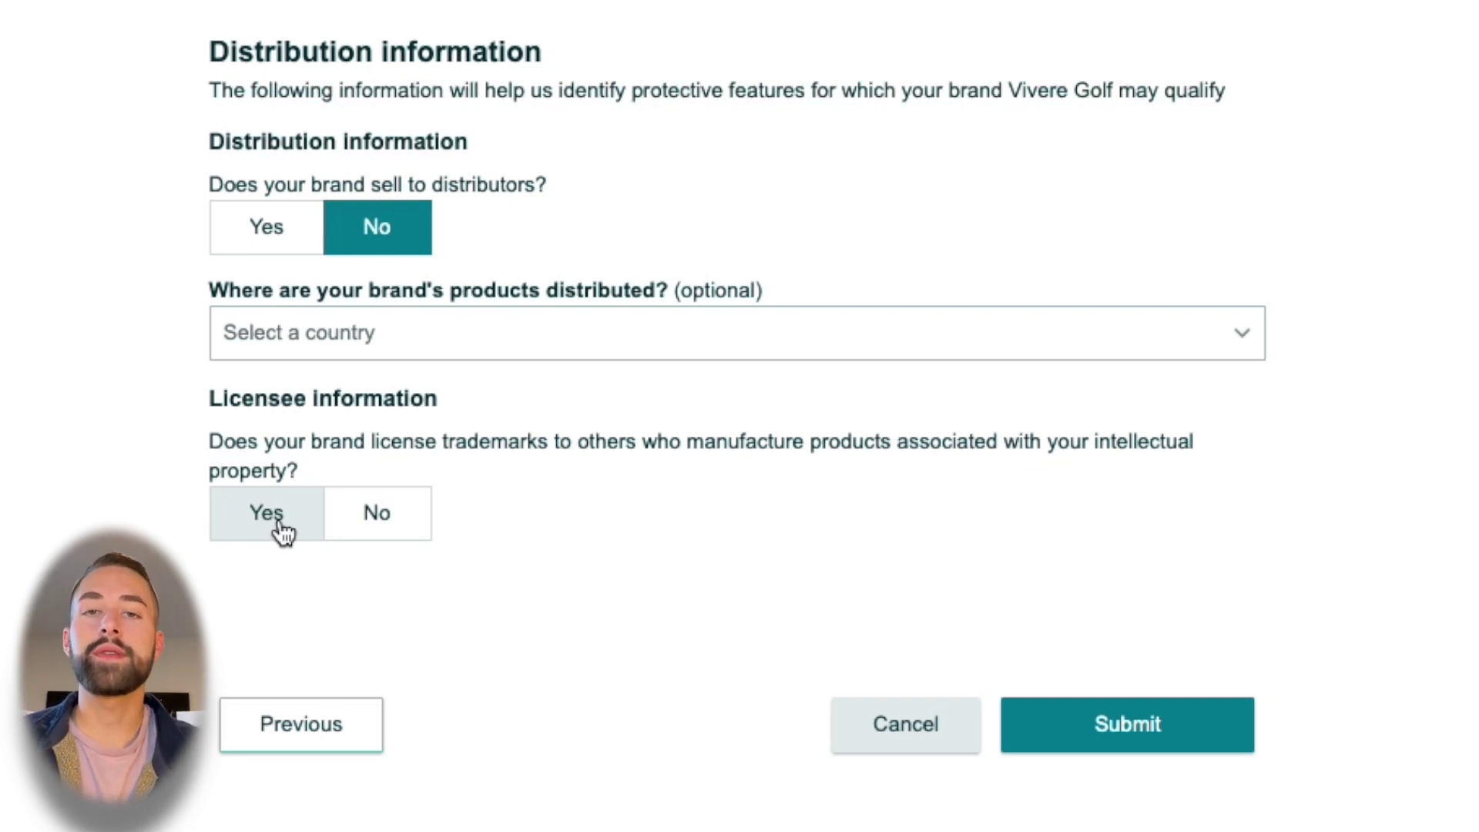
{"action": "left_click", "coordinate": [381, 517]}
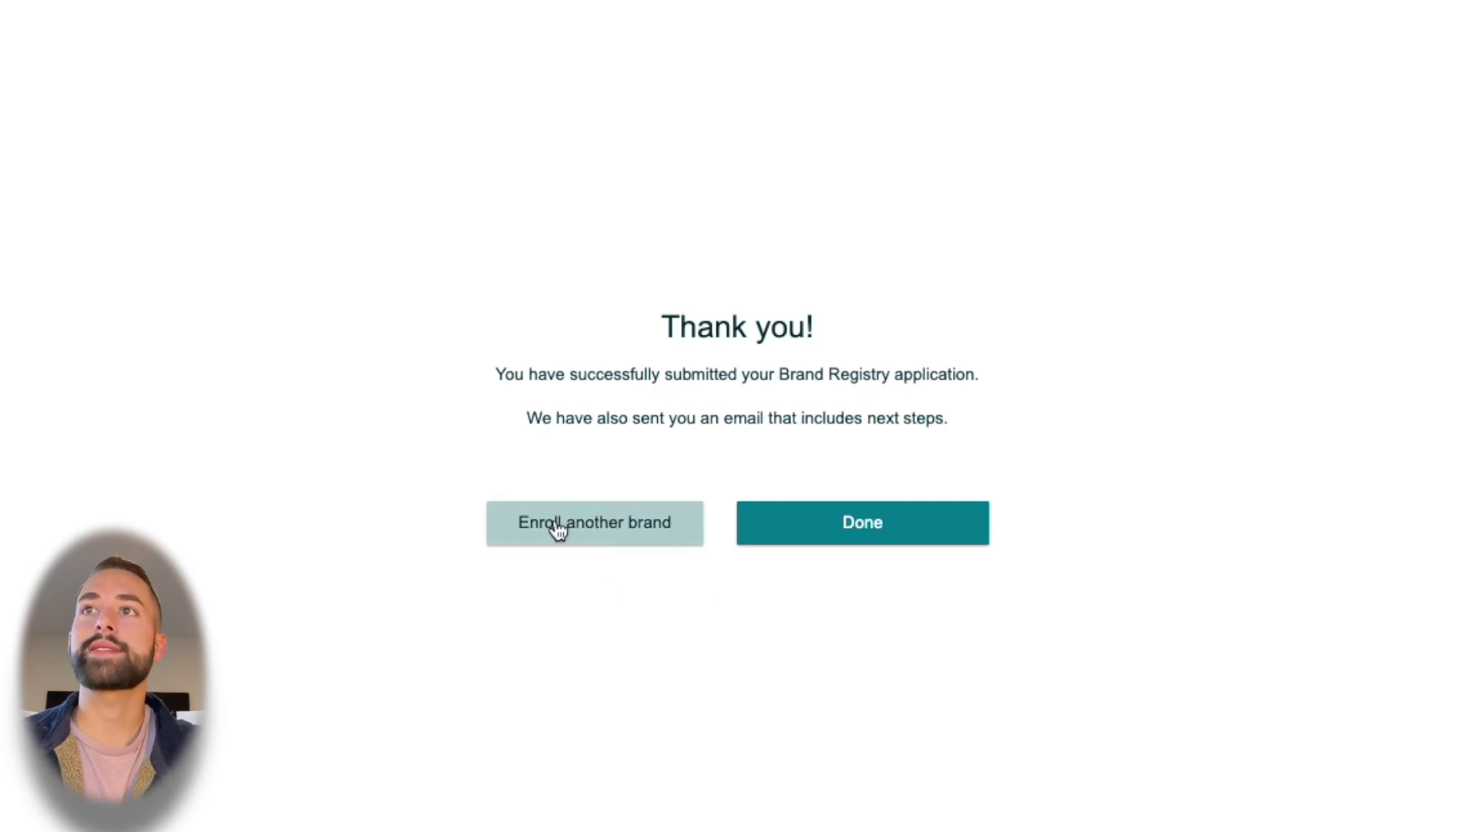
Close the Thank you confirmation to return to the Brand Registry dashboard
{"action": "left_click", "coordinate": [879, 531]}
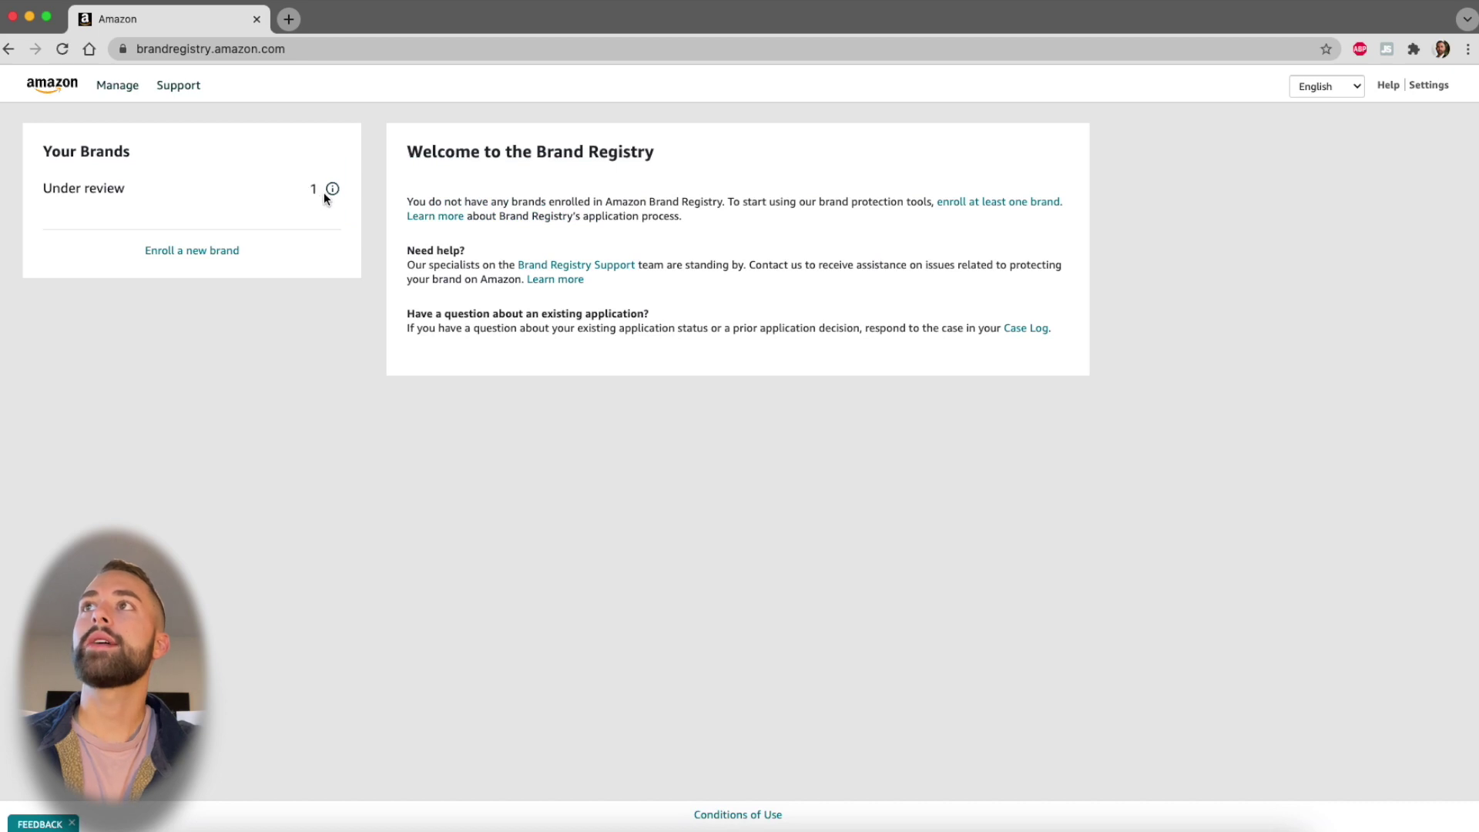
{"action": "mouse_move", "coordinate": [334, 192]}
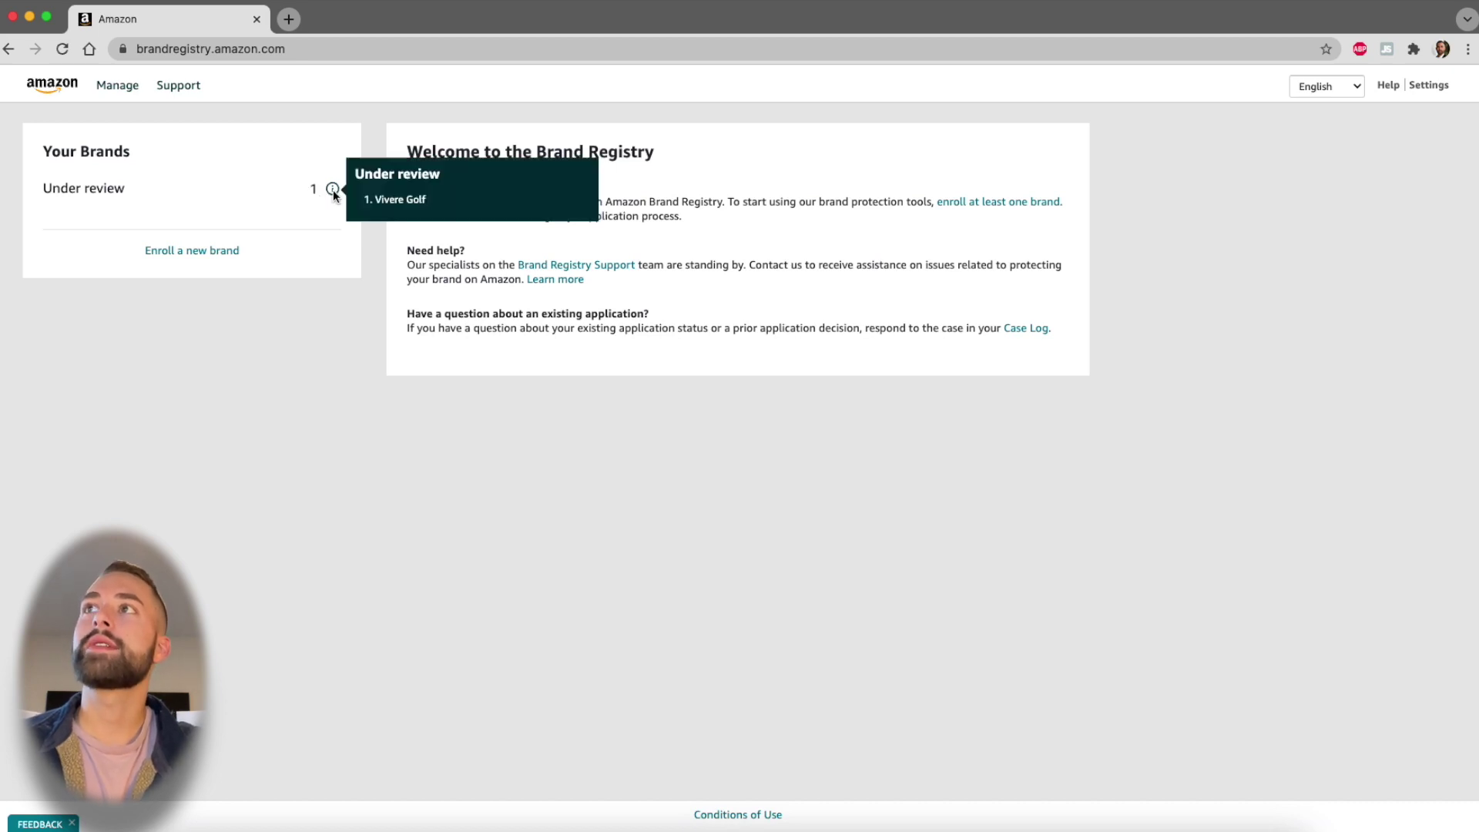